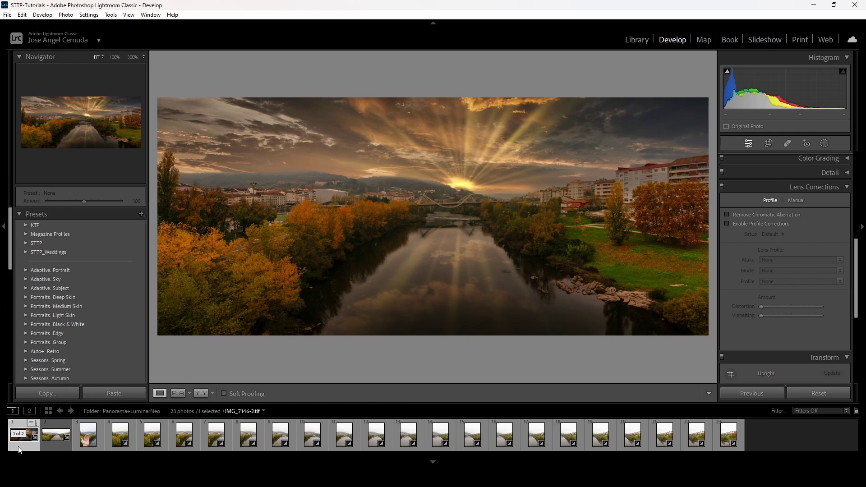
Remove the panorama TIF stack from the filmstrip so IMG_7146.CR2 is the selected photo.
{"action": "key", "text": "ctrl+z"}
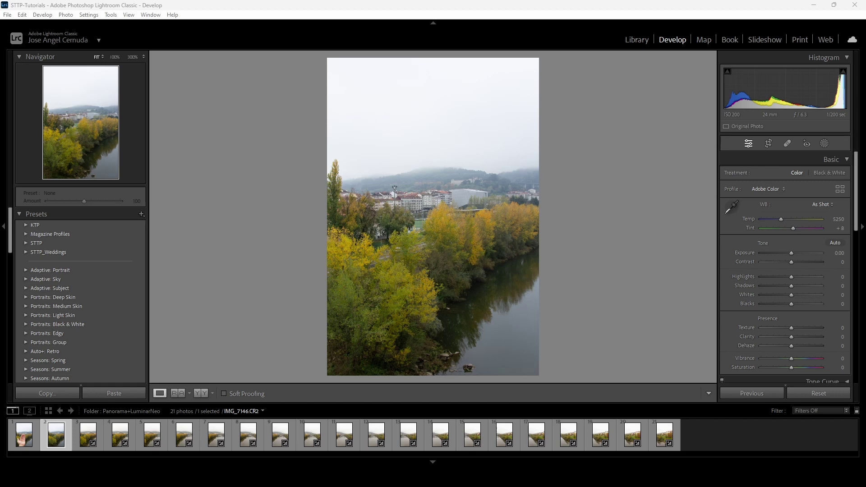
{"action": "left_click", "coordinate": [11, 442]}
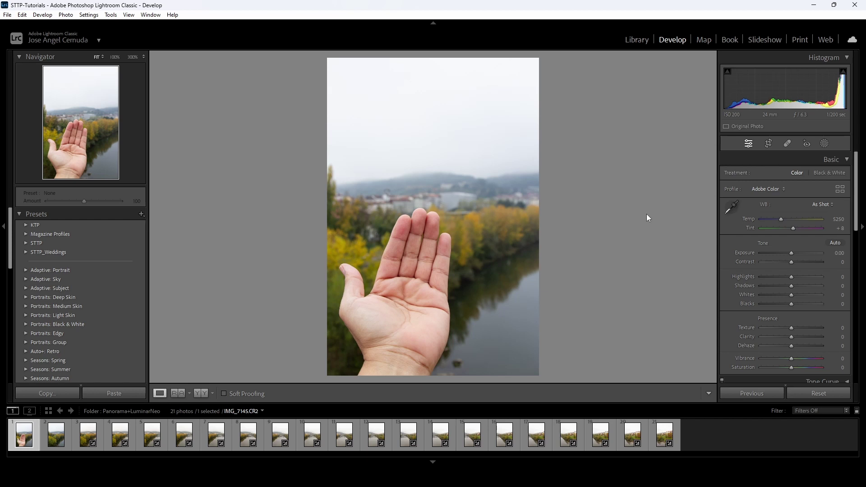
{"action": "left_click", "coordinate": [47, 436]}
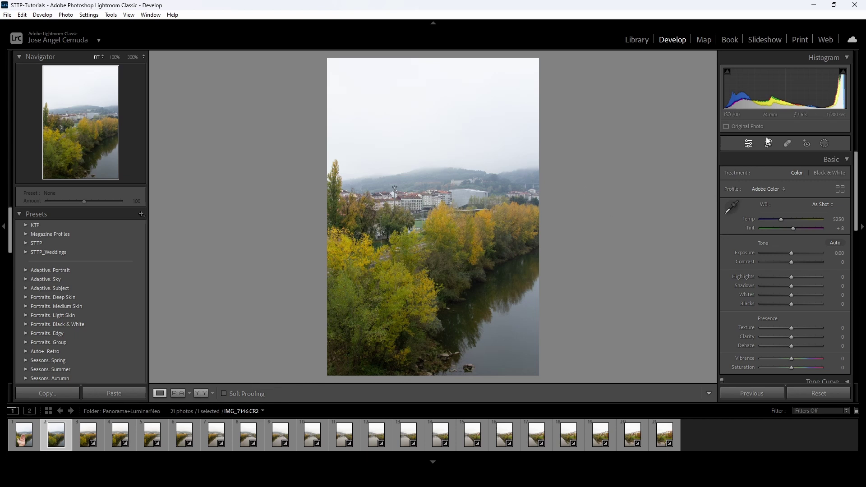
Enable Remove Chromatic Aberration and Sigma lens profile corrections for IMG_7146.
{"action": "scroll", "coordinate": [799, 263], "scroll_direction": "down", "scroll_amount": 5}
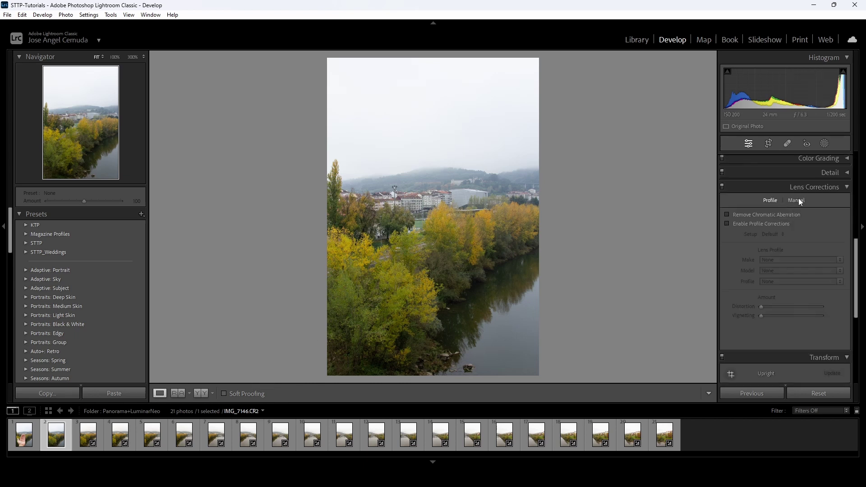
{"action": "left_click", "coordinate": [751, 214]}
{"action": "left_click", "coordinate": [745, 226]}
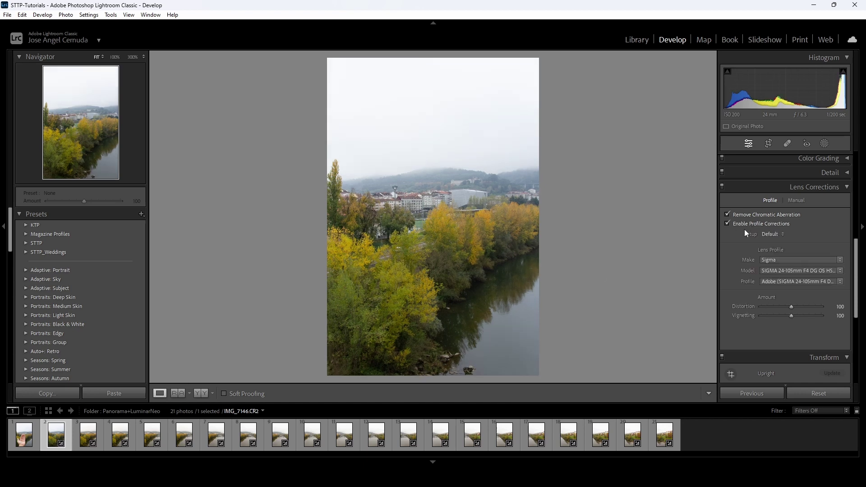
{"action": "scroll", "coordinate": [781, 242], "scroll_direction": "up", "scroll_amount": 2}
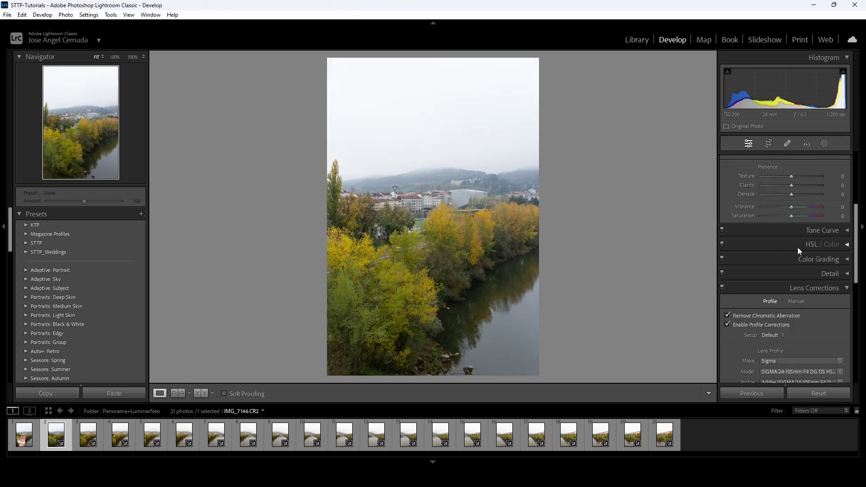
{"action": "scroll", "coordinate": [767, 298], "scroll_direction": "up", "scroll_amount": 1}
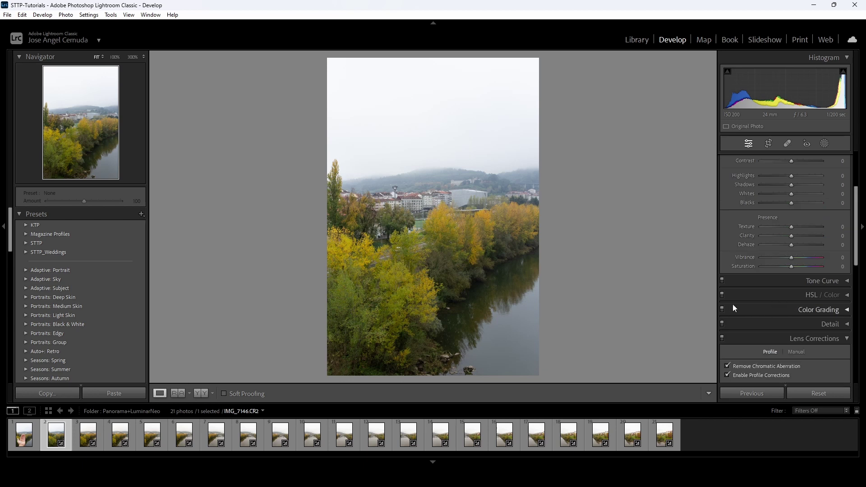
{"action": "scroll", "coordinate": [777, 316], "scroll_direction": "down", "scroll_amount": 2}
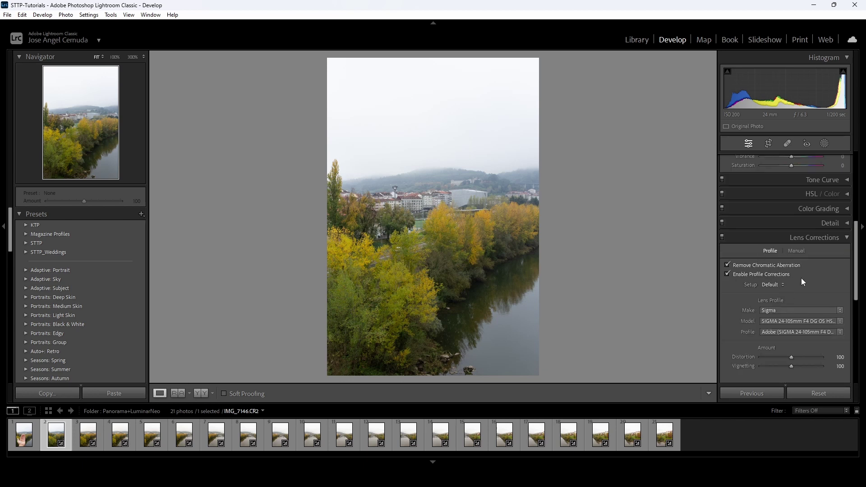
{"action": "scroll", "coordinate": [800, 278], "scroll_direction": "up", "scroll_amount": 4}
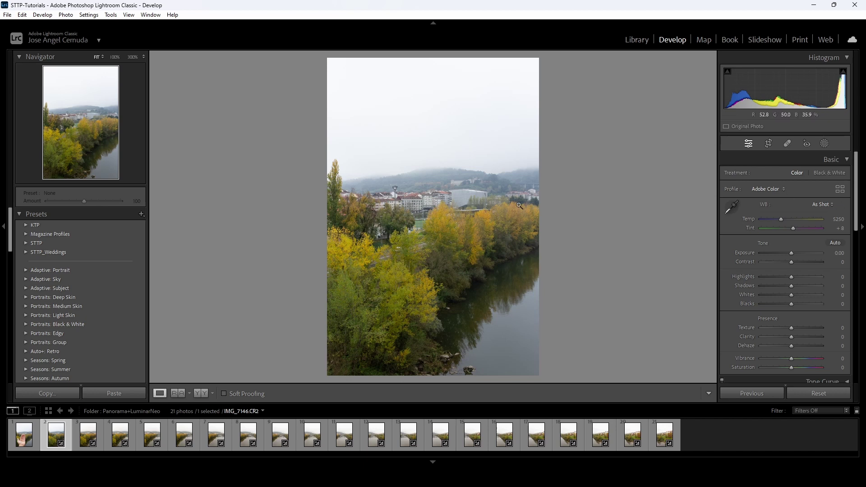
Set IMG_7146 to Cloudy white balance (6500, +10), then select riverside photos 2–21.
{"action": "left_click", "coordinate": [821, 209]}
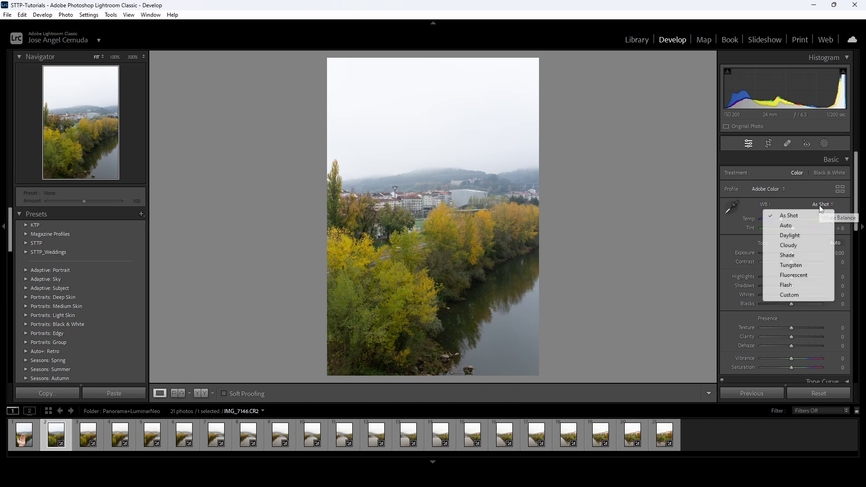
{"action": "left_click", "coordinate": [801, 246]}
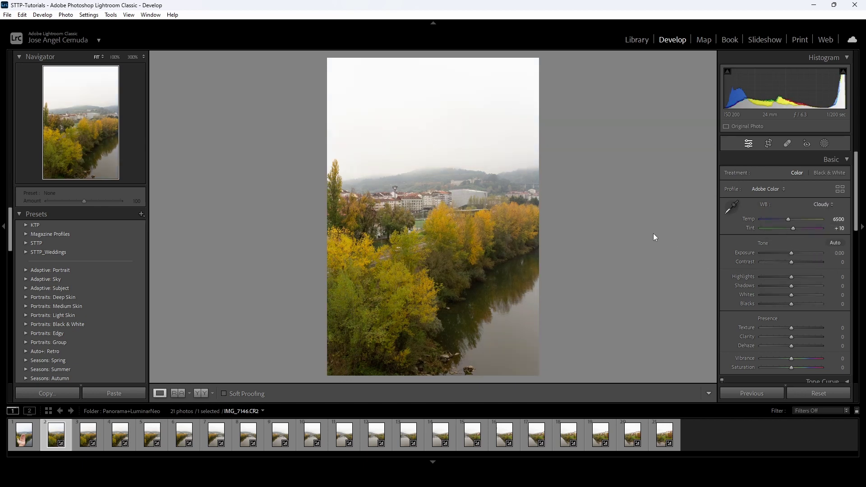
{"action": "left_click", "coordinate": [822, 204]}
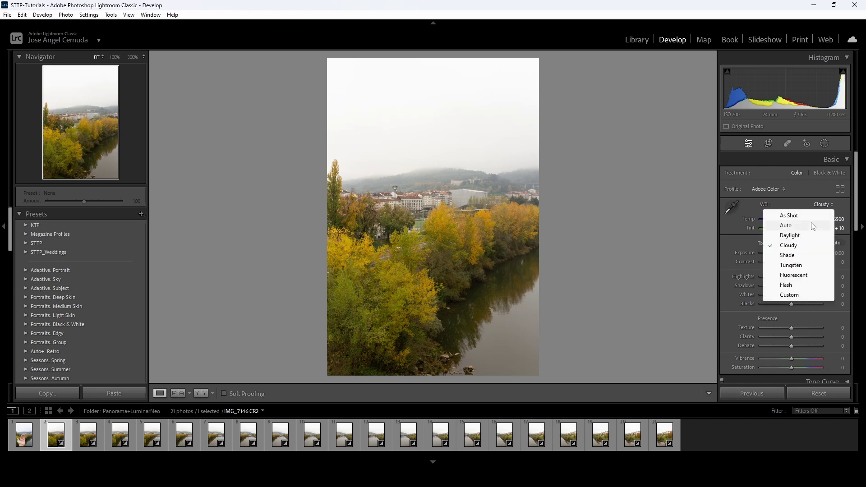
{"action": "left_click", "coordinate": [795, 258]}
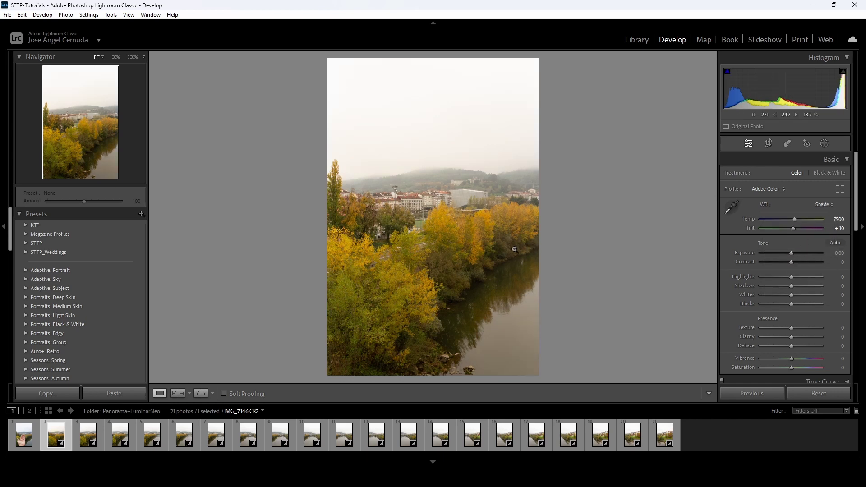
{"action": "left_click", "coordinate": [823, 206]}
{"action": "left_click", "coordinate": [794, 245]}
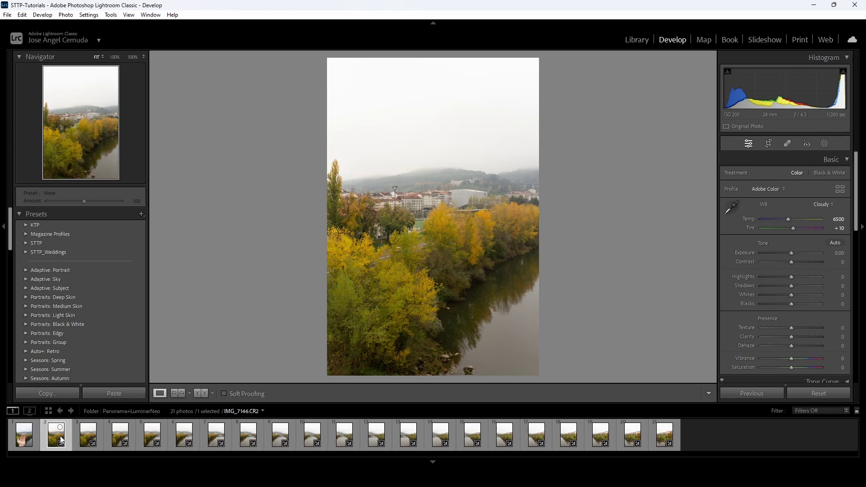
{"action": "left_click", "coordinate": [654, 442], "text": "shift"}
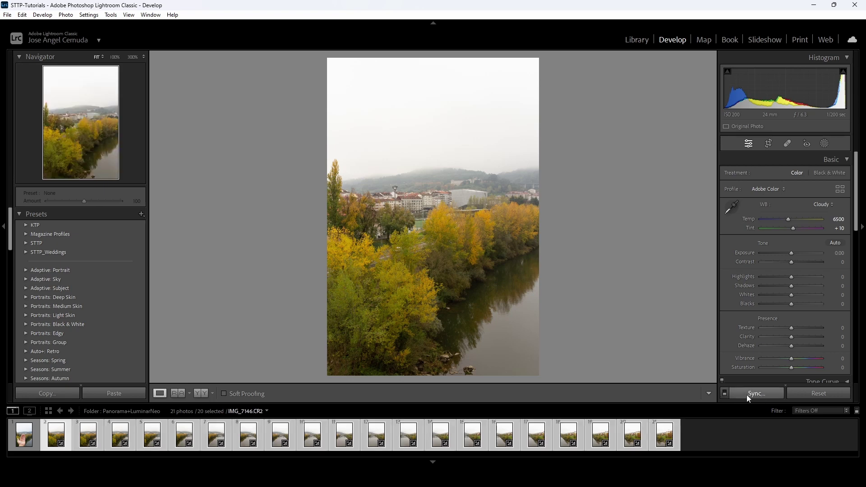
Synchronize IMG_7146's settings to the selection and check the last photo IMG_7165.
{"action": "left_click", "coordinate": [750, 396]}
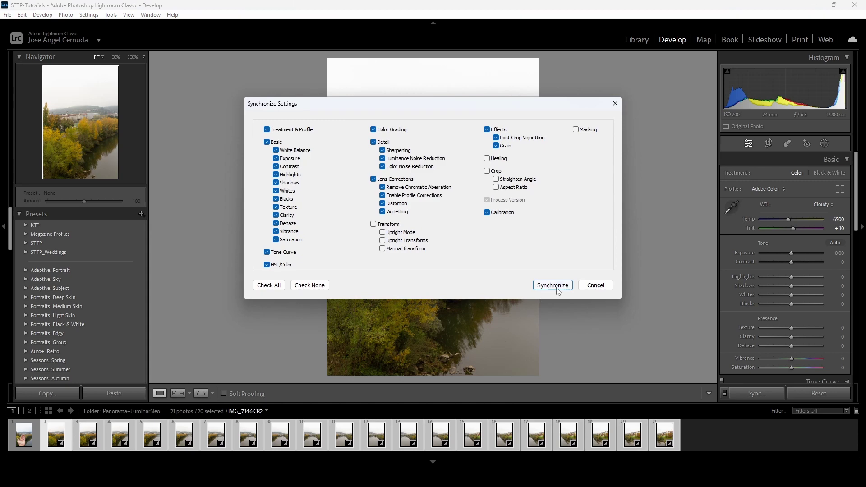
{"action": "left_click", "coordinate": [556, 288]}
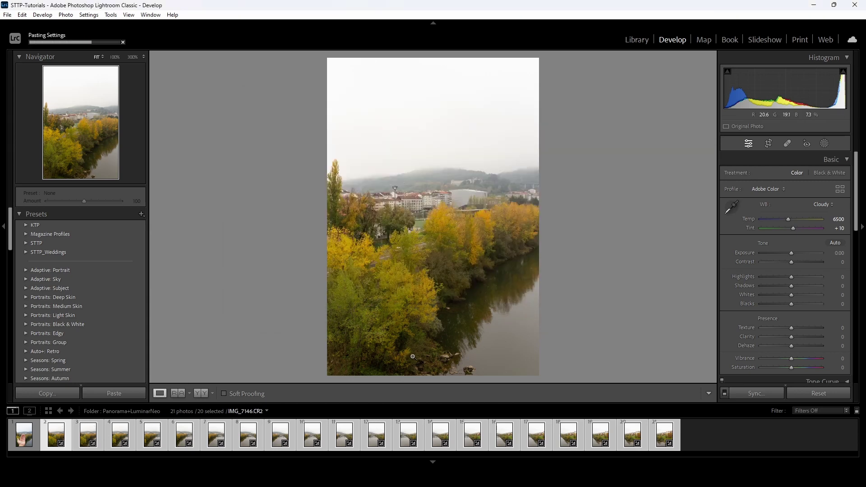
{"action": "left_click", "coordinate": [656, 439]}
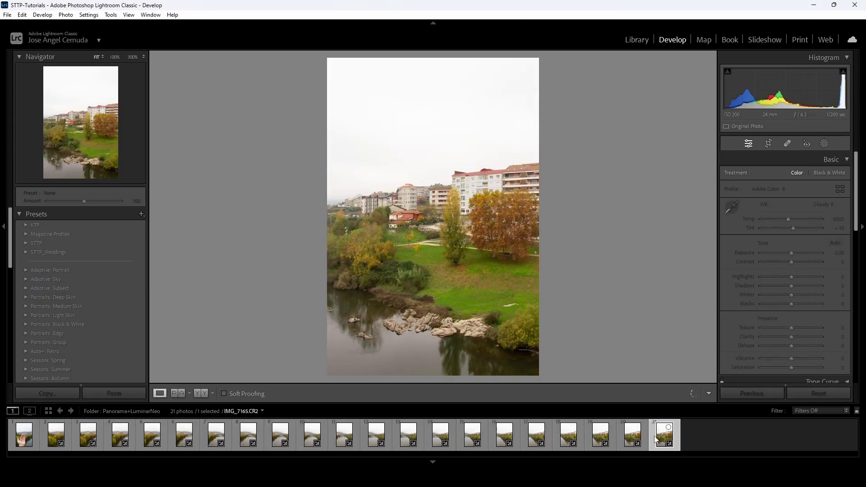
Return to the first riverside photo and reselect photos 2–21.
{"action": "scroll", "coordinate": [809, 258], "scroll_direction": "down", "scroll_amount": 10}
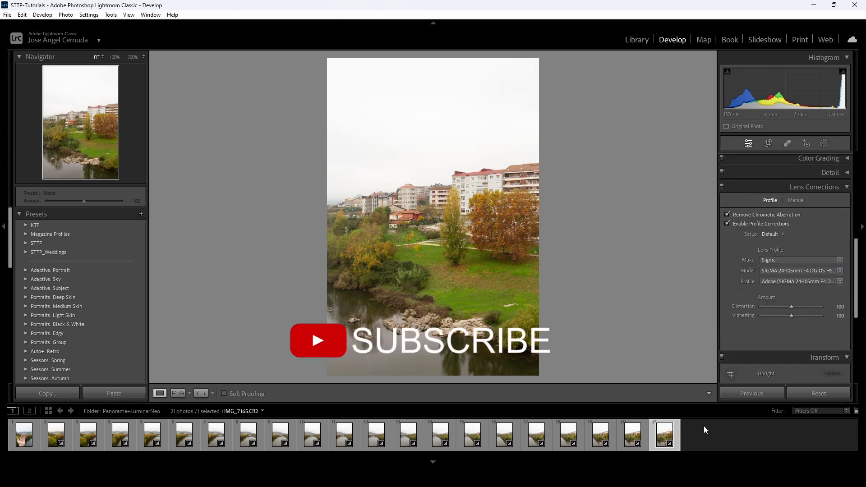
{"action": "left_click", "coordinate": [56, 434]}
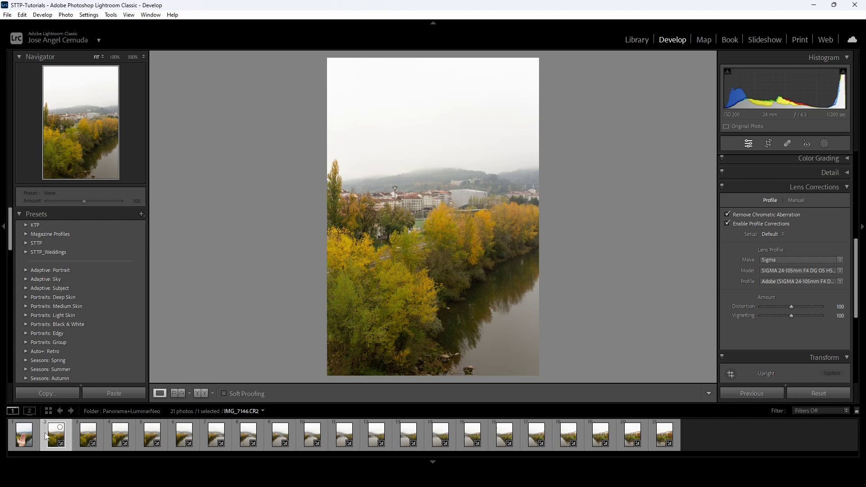
{"action": "left_click", "coordinate": [652, 432], "text": "shift"}
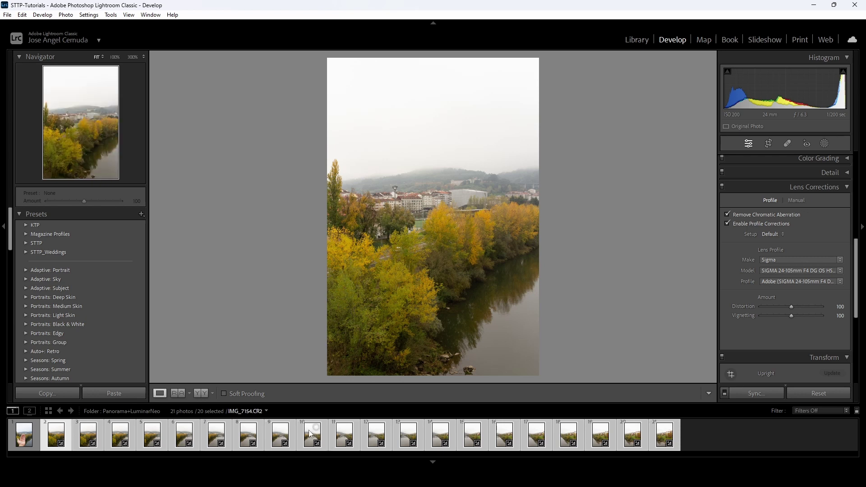
Send the 20 selected photos to Photoshop with Edit In > Merge to Panorama.
{"action": "right_click", "coordinate": [271, 435]}
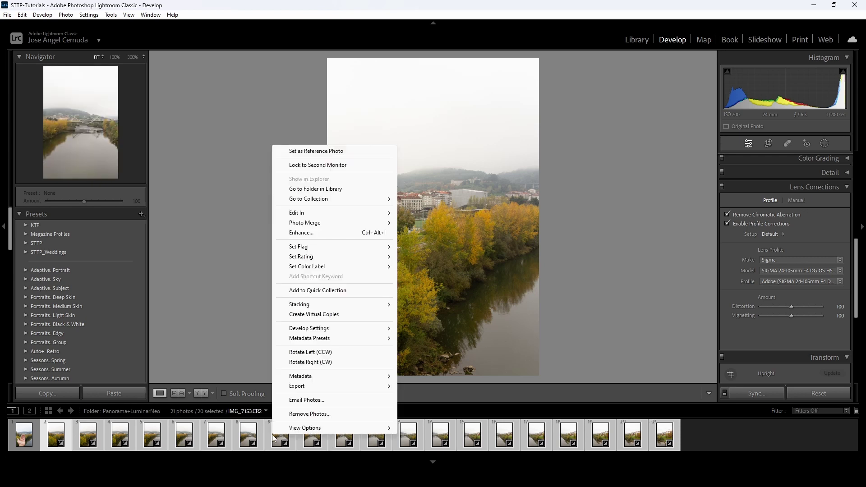
{"action": "mouse_move", "coordinate": [347, 213]}
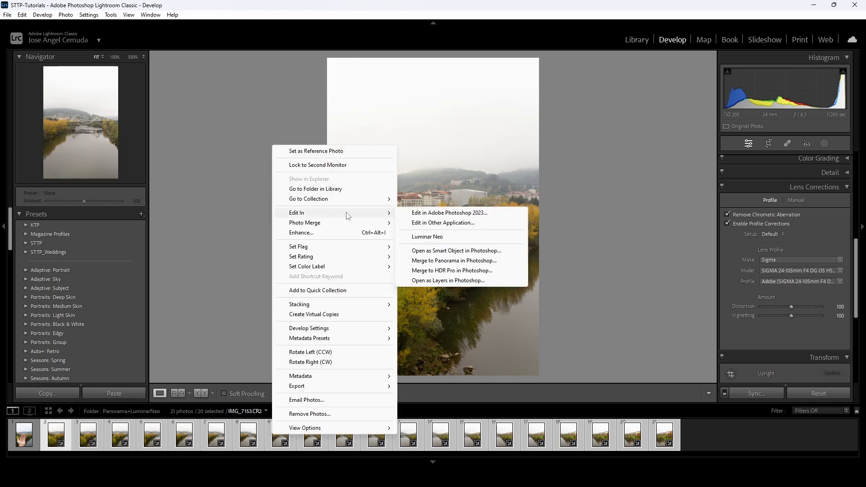
{"action": "left_click", "coordinate": [431, 262]}
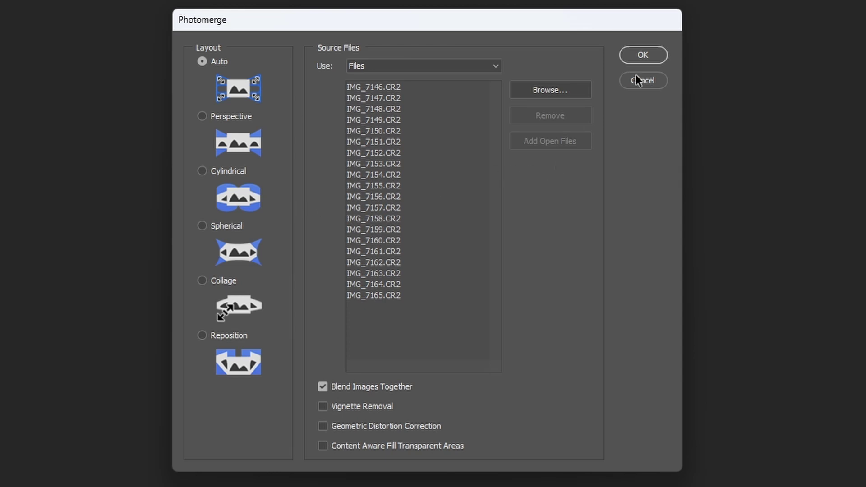
Run Photomerge with Auto layout and Blend Images Together on the 20 photos.
{"action": "left_click", "coordinate": [648, 56]}
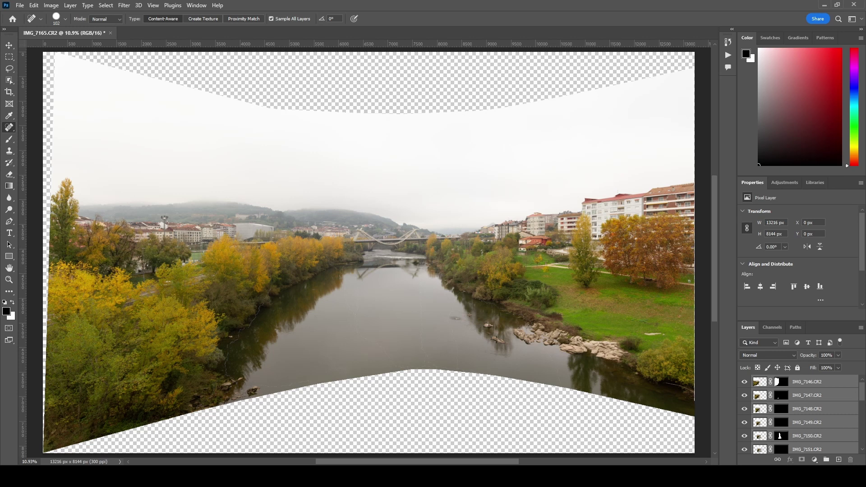
Select the IMG_7146.CR2 layer at the top of the Layers panel.
{"action": "scroll", "coordinate": [793, 407], "scroll_direction": "down", "scroll_amount": 4}
{"action": "scroll", "coordinate": [862, 424], "scroll_direction": "down", "scroll_amount": 2}
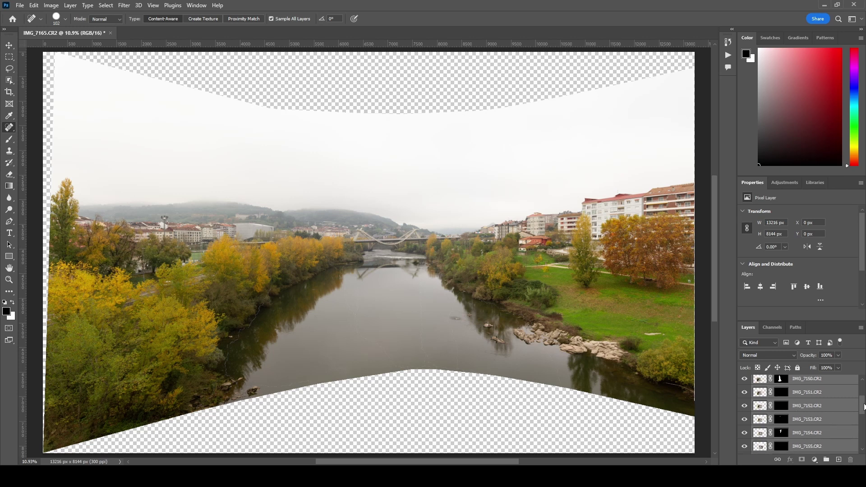
{"action": "left_click_drag", "start_coordinate": [864, 432], "coordinate": [863, 391]}
{"action": "left_click", "coordinate": [829, 386]}
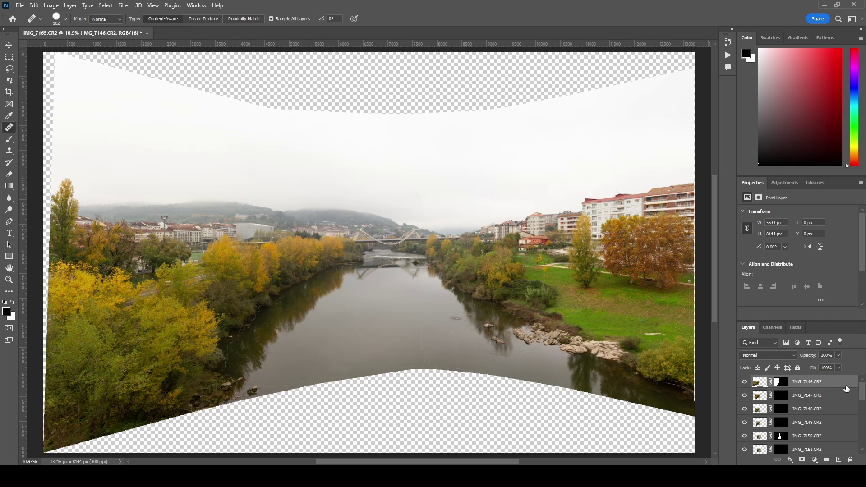
Stamp visible layers into Layer 1 and merge away source layers IMG_7146–IMG_7165.
{"action": "key", "text": "ctrl+shift+alt+e"}
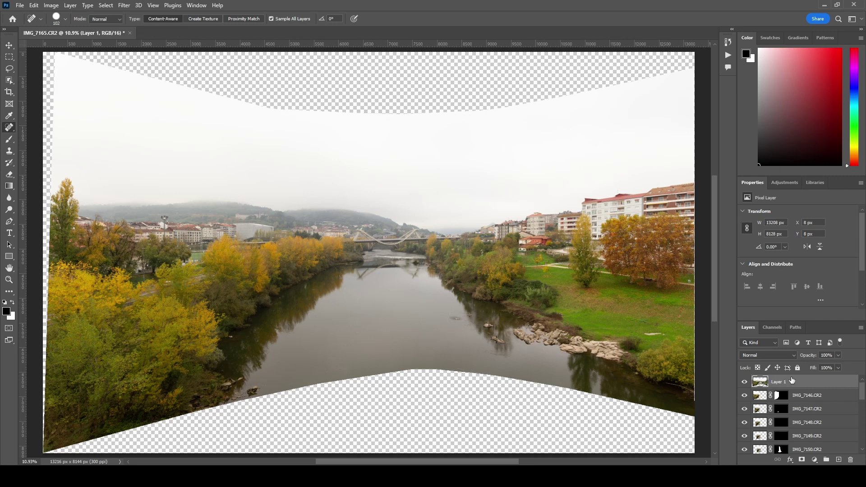
{"action": "left_click", "coordinate": [842, 396]}
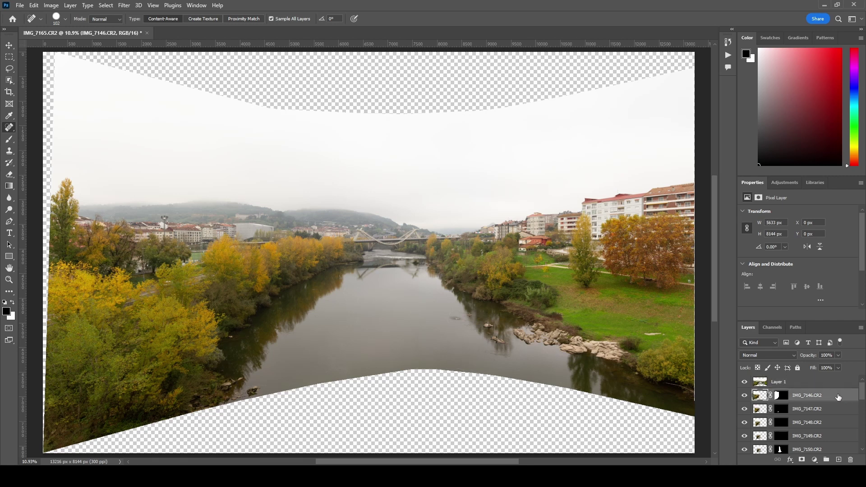
{"action": "scroll", "coordinate": [840, 415], "scroll_direction": "down", "scroll_amount": 5}
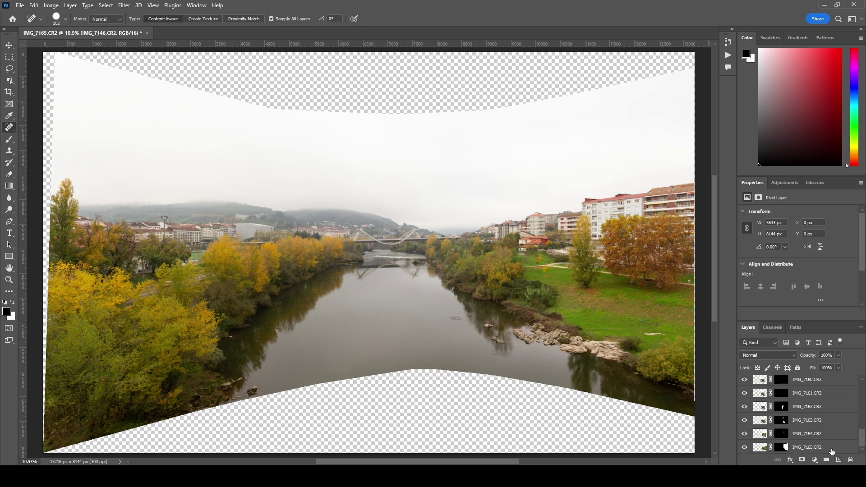
{"action": "left_click", "coordinate": [832, 447], "text": "shift"}
{"action": "key", "text": "ctrl+e"}
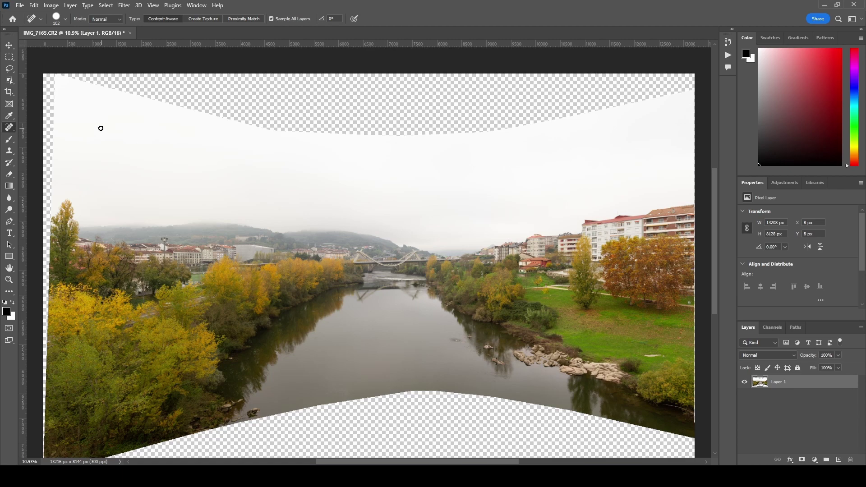
Crop the panorama unconstrained to 12886 × 5564 px, trimming the transparent top and side edges.
{"action": "left_click", "coordinate": [9, 91]}
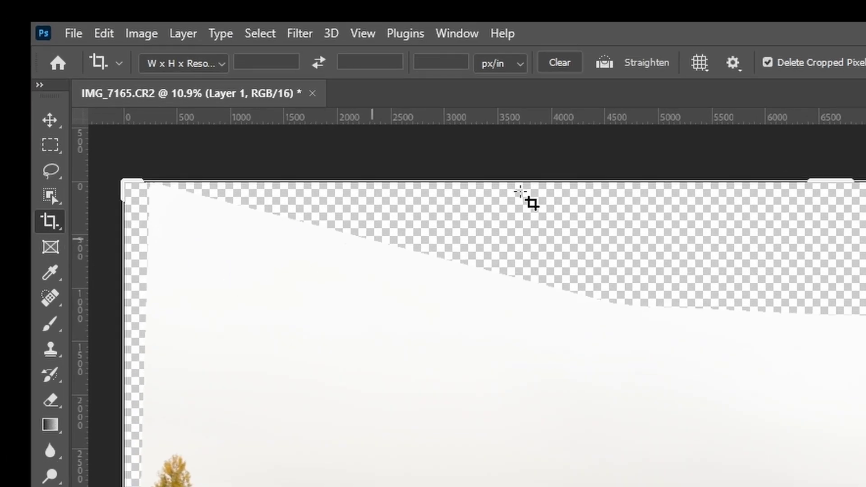
{"action": "left_click", "coordinate": [180, 64]}
{"action": "left_click", "coordinate": [189, 101]}
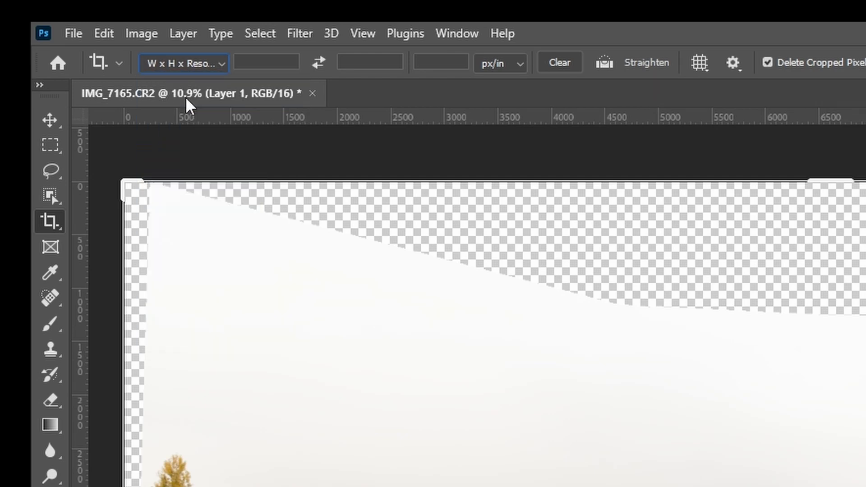
{"action": "left_click_drag", "start_coordinate": [835, 185], "coordinate": [836, 266]}
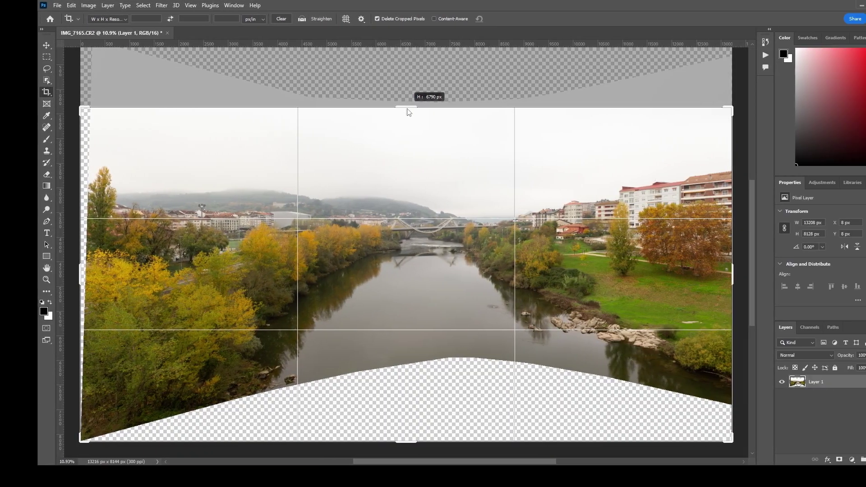
{"action": "left_click_drag", "start_coordinate": [408, 112], "coordinate": [373, 111]}
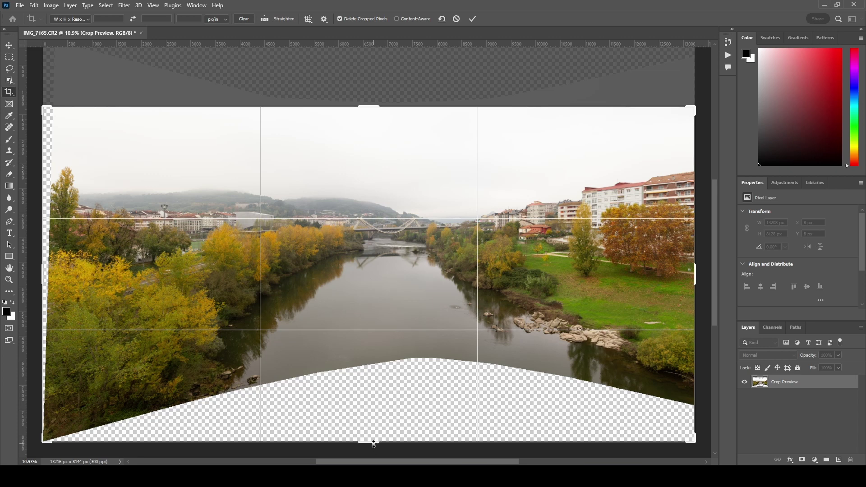
{"action": "left_click_drag", "start_coordinate": [374, 443], "coordinate": [377, 412]}
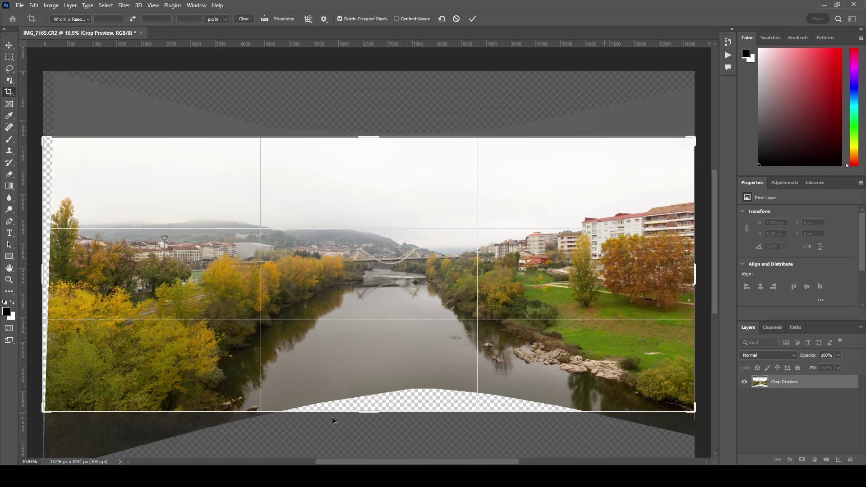
{"action": "left_click_drag", "start_coordinate": [43, 270], "coordinate": [47, 273]}
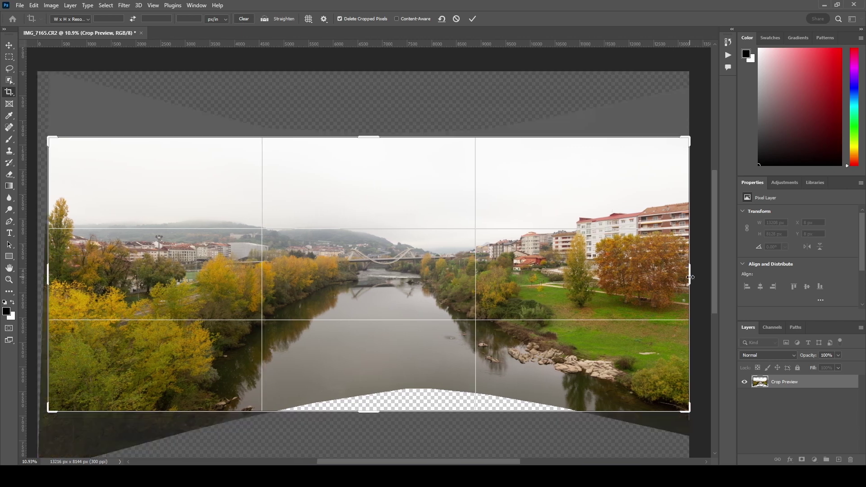
{"action": "left_click_drag", "start_coordinate": [690, 277], "coordinate": [684, 277]}
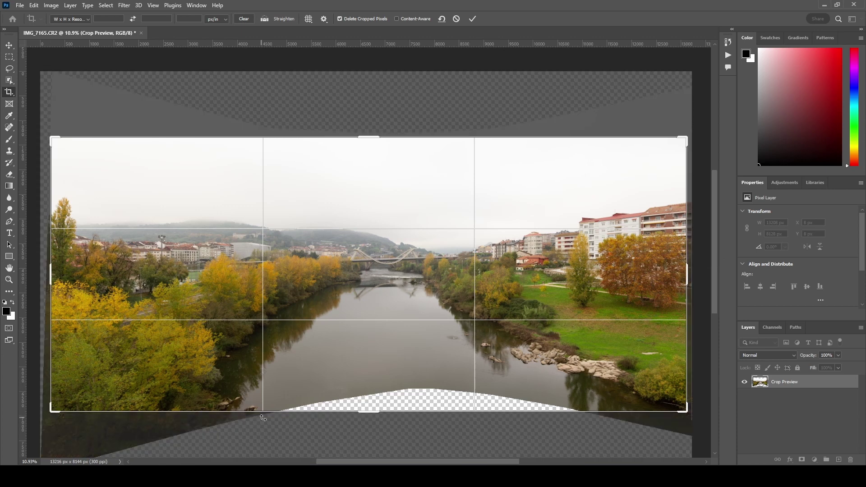
{"action": "left_click", "coordinate": [472, 20]}
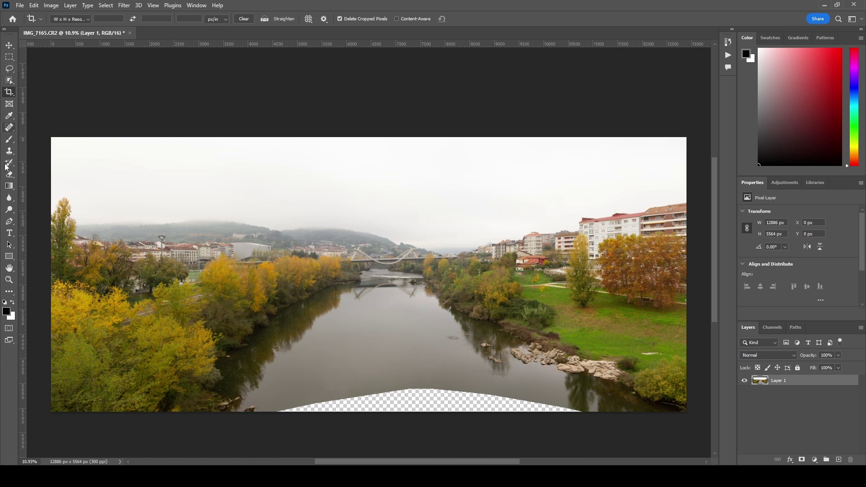
Lasso-select the transparent notch along the panorama's bottom edge.
{"action": "left_click", "coordinate": [9, 68]}
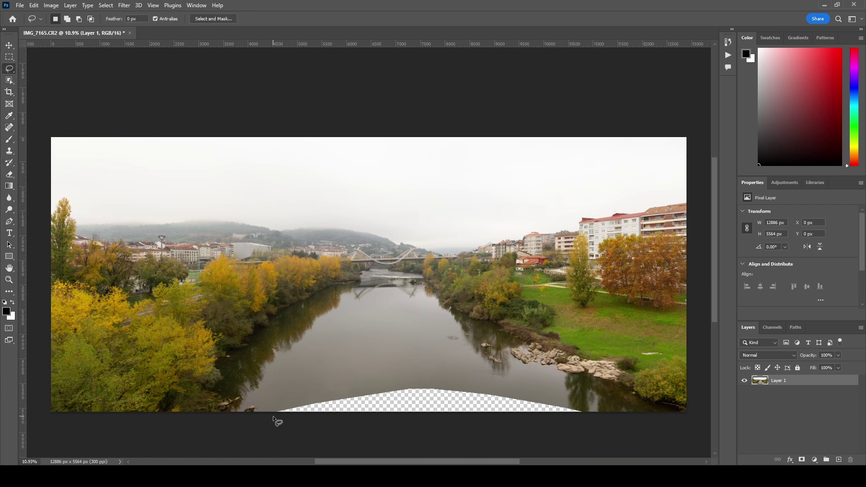
{"action": "mouse_move", "coordinate": [273, 417]}
{"action": "left_mouse_down"}
{"action": "mouse_move", "coordinate": [424, 383]}
{"action": "mouse_move", "coordinate": [518, 389]}
{"action": "mouse_move", "coordinate": [589, 411]}
{"action": "left_mouse_up"}
{"action": "left_click_drag", "start_coordinate": [275, 418], "coordinate": [272, 416]}
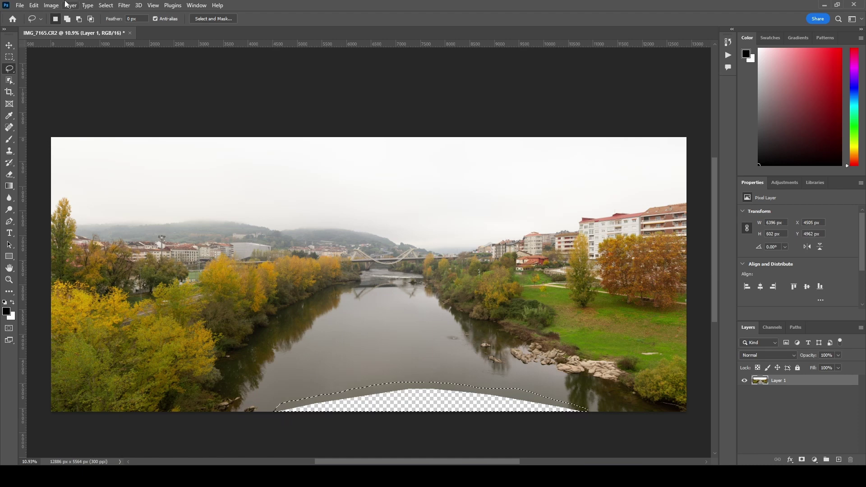
Content-Aware Fill the selected gap, outputting the result to a new layer.
{"action": "left_click", "coordinate": [33, 6]}
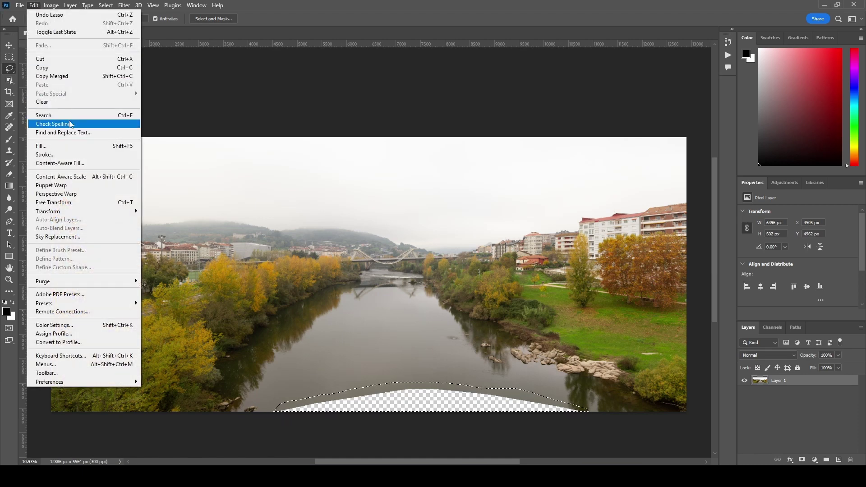
{"action": "left_click", "coordinate": [72, 164]}
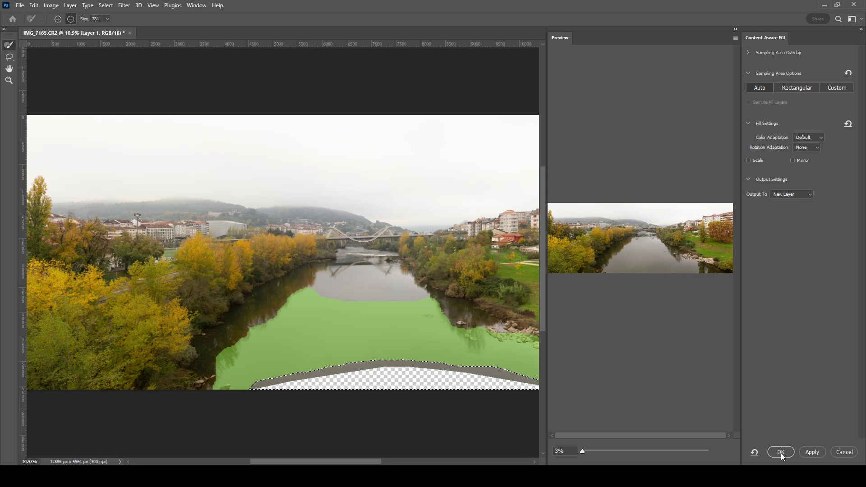
{"action": "left_click", "coordinate": [781, 453]}
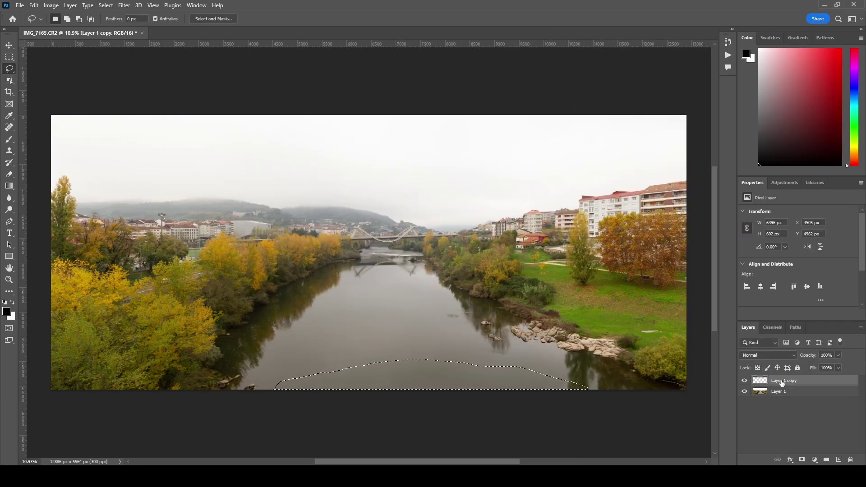
Clear the selection and merge the water fill layer down into Layer 1.
{"action": "left_click", "coordinate": [744, 380]}
{"action": "left_click", "coordinate": [745, 381]}
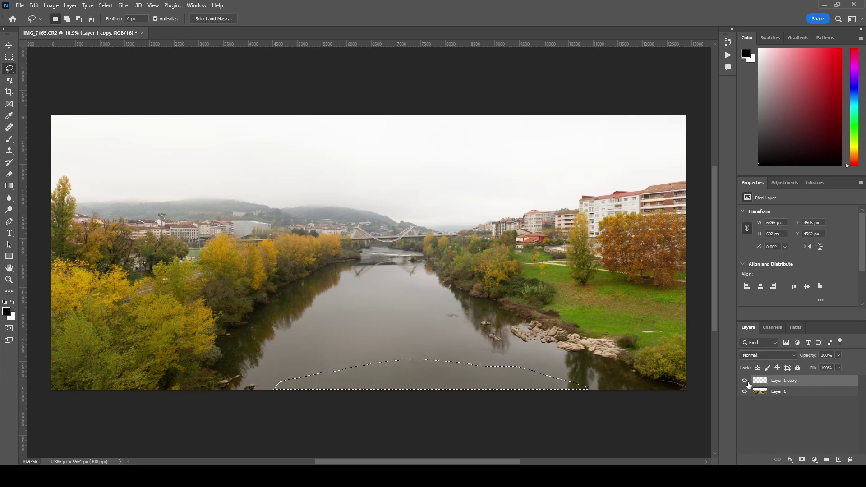
{"action": "key", "text": "ctrl+d"}
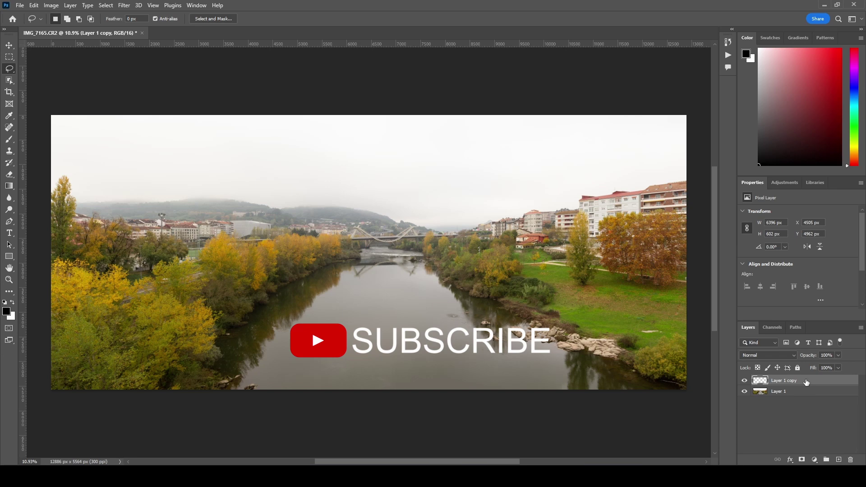
{"action": "right_click", "coordinate": [807, 381]}
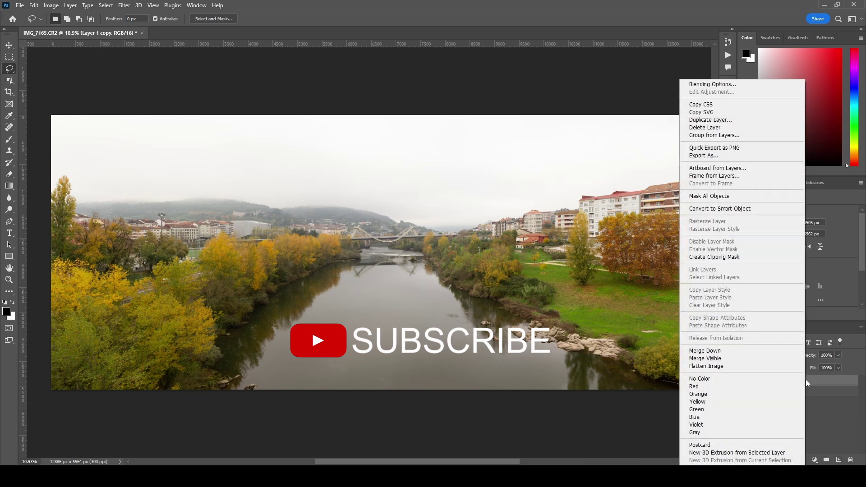
{"action": "left_click", "coordinate": [754, 357]}
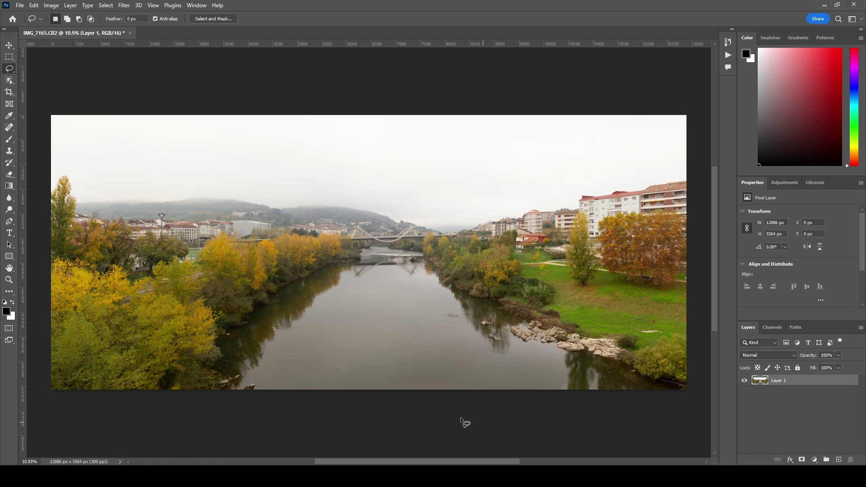
Spot-heal the rock at the bottom edge and the blemishes along the bottom-right shoreline.
{"action": "left_click", "coordinate": [9, 128]}
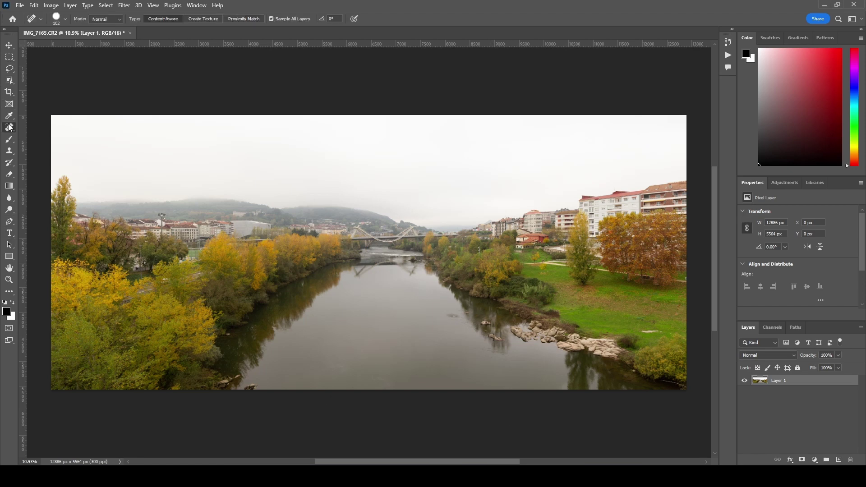
{"action": "left_click_drag", "start_coordinate": [247, 386], "coordinate": [256, 386]}
{"action": "left_click_drag", "start_coordinate": [657, 379], "coordinate": [685, 386]}
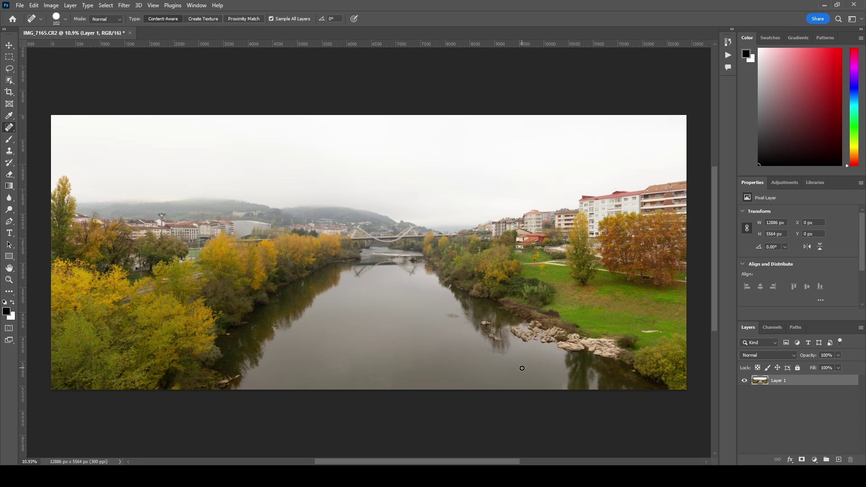
Flatten and save the panorama, then close the document and Photoshop to return to Lightroom.
{"action": "right_click", "coordinate": [802, 382]}
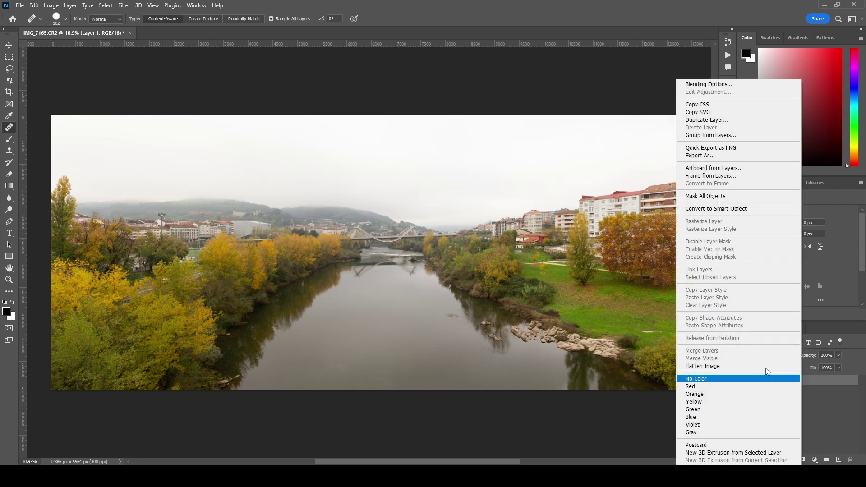
{"action": "left_click", "coordinate": [720, 365]}
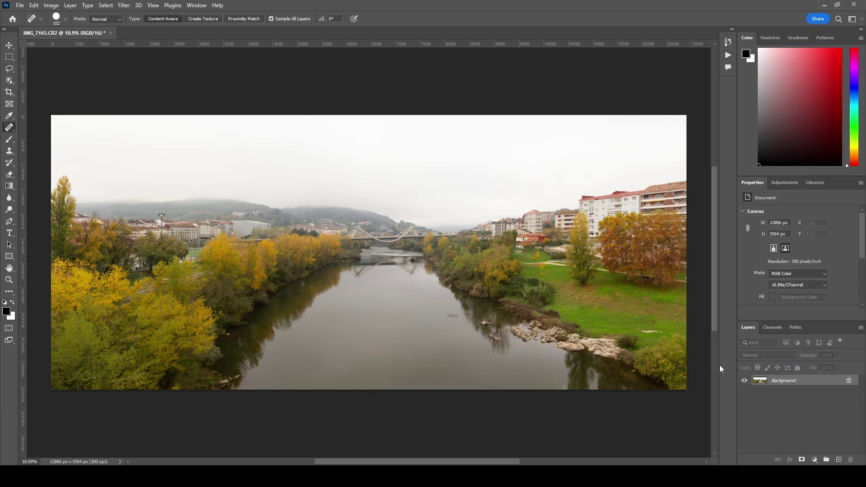
{"action": "left_click", "coordinate": [20, 6]}
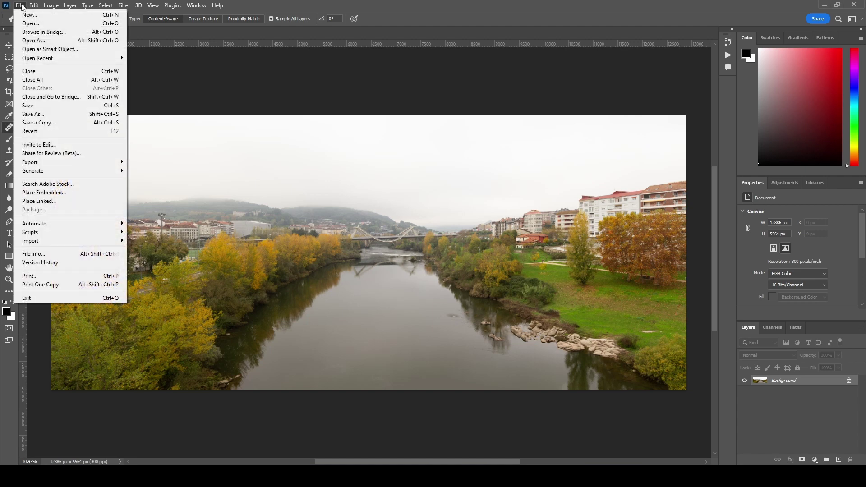
{"action": "left_click", "coordinate": [28, 105]}
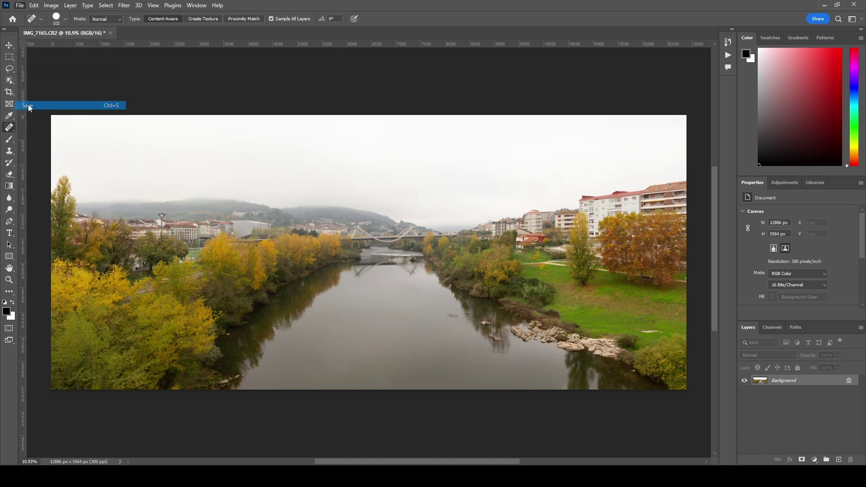
{"action": "left_click", "coordinate": [103, 33]}
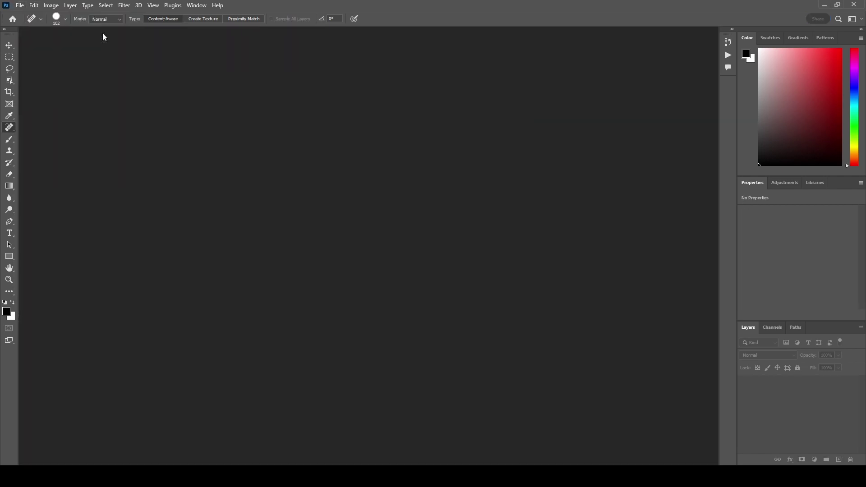
{"action": "left_click", "coordinate": [852, 8]}
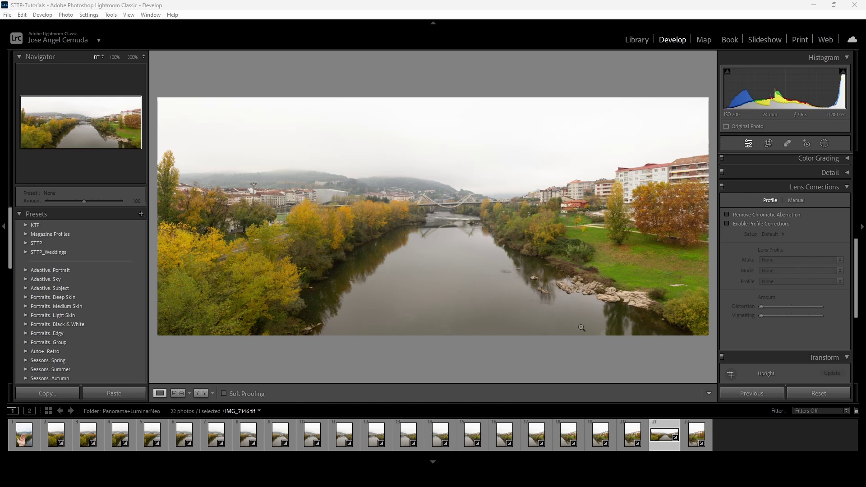
Send the stitched panorama IMG_7146.tif from the filmstrip to Luminar Neo with Edit In.
{"action": "right_click", "coordinate": [667, 434]}
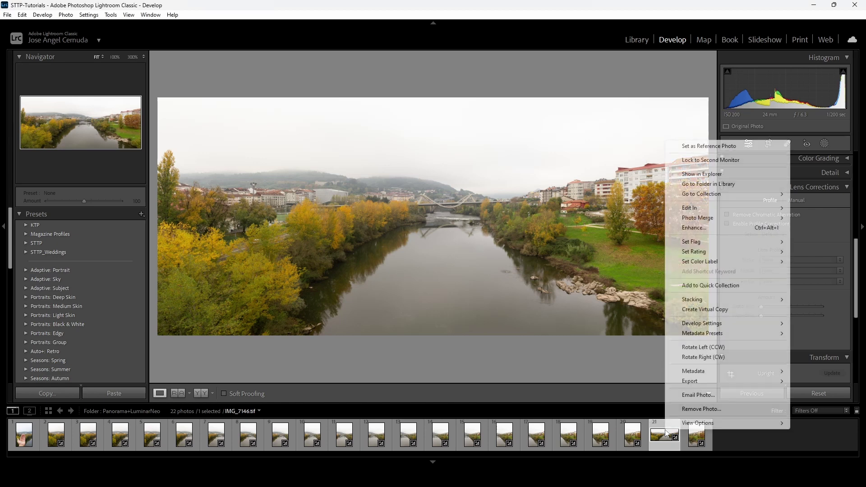
{"action": "mouse_move", "coordinate": [723, 208]}
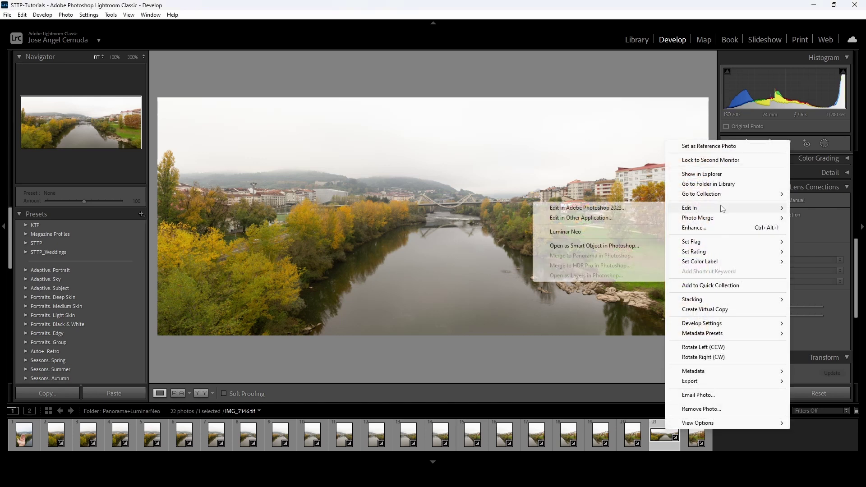
{"action": "left_click", "coordinate": [571, 231]}
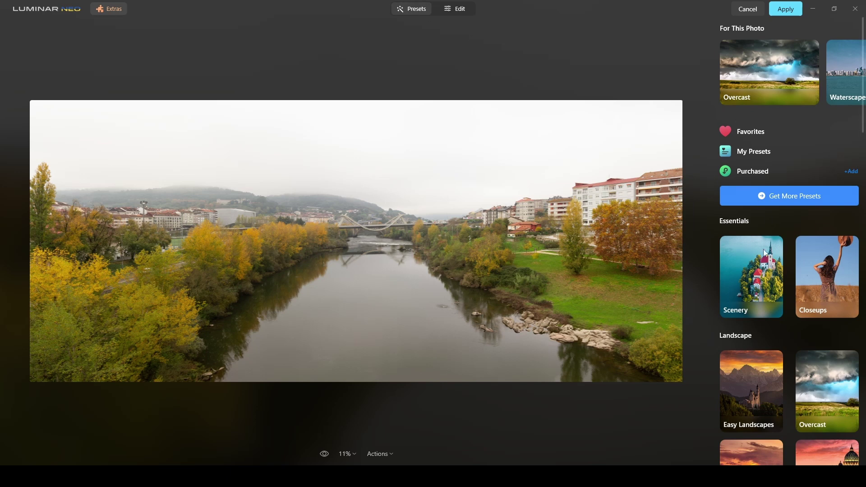
Apply the Fast Fix preset from the Scenery collection to the panorama.
{"action": "left_click", "coordinate": [739, 289]}
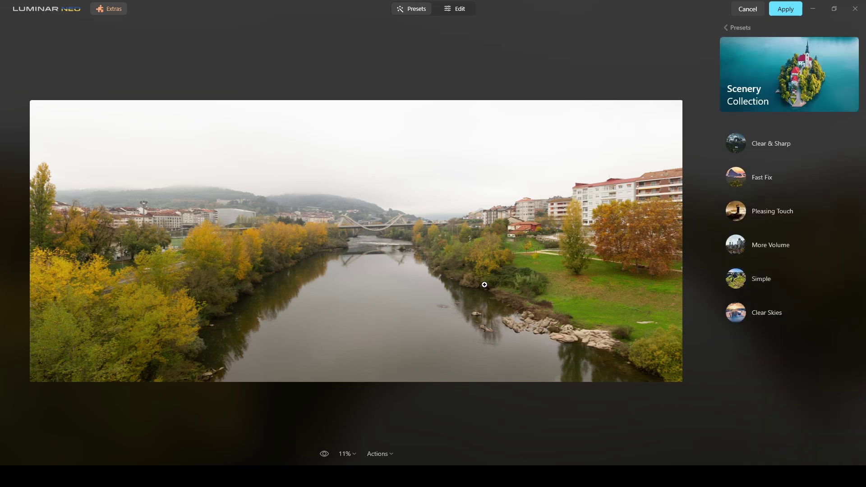
{"action": "left_click", "coordinate": [800, 185]}
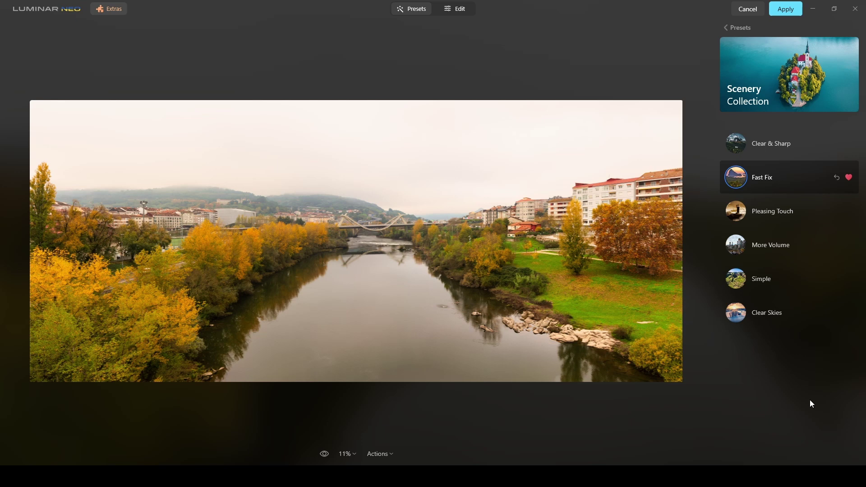
Switch to the Edit workspace and browse the Tools panel list.
{"action": "left_click", "coordinate": [456, 9]}
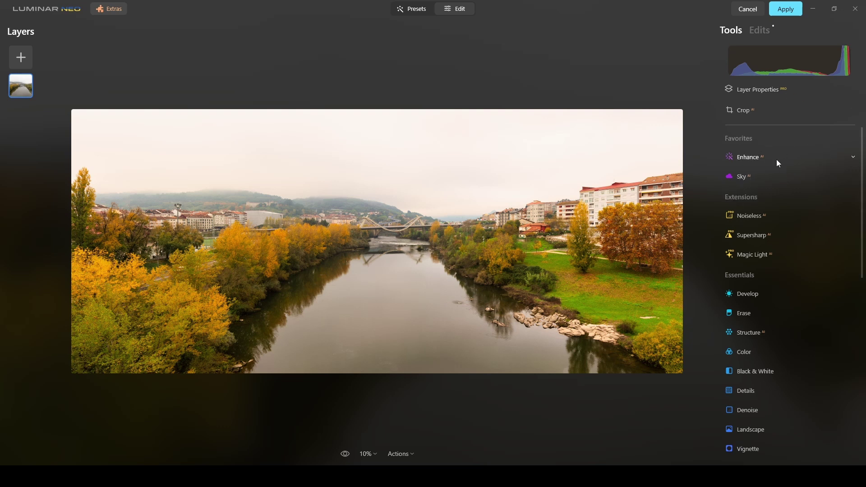
{"action": "scroll", "coordinate": [780, 163], "scroll_direction": "down", "scroll_amount": 5}
{"action": "scroll", "coordinate": [776, 212], "scroll_direction": "down", "scroll_amount": 3}
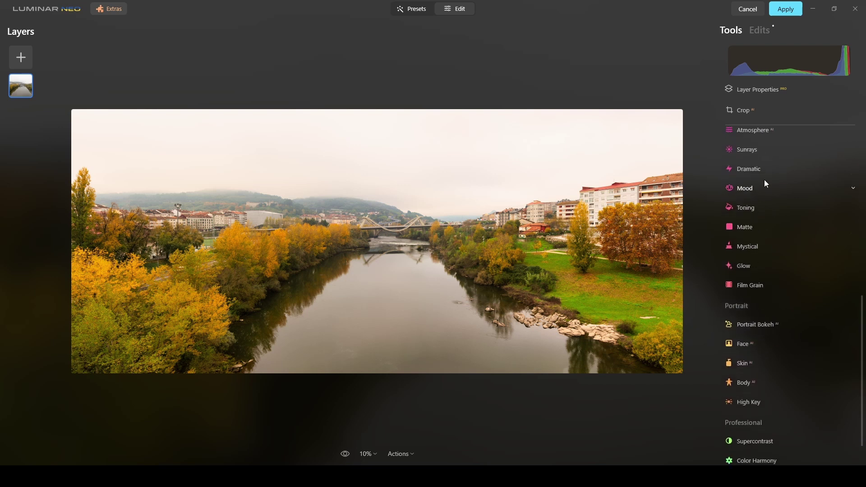
{"action": "scroll", "coordinate": [771, 226], "scroll_direction": "down", "scroll_amount": 1}
{"action": "scroll", "coordinate": [777, 236], "scroll_direction": "up", "scroll_amount": 4}
{"action": "scroll", "coordinate": [777, 237], "scroll_direction": "up", "scroll_amount": 5}
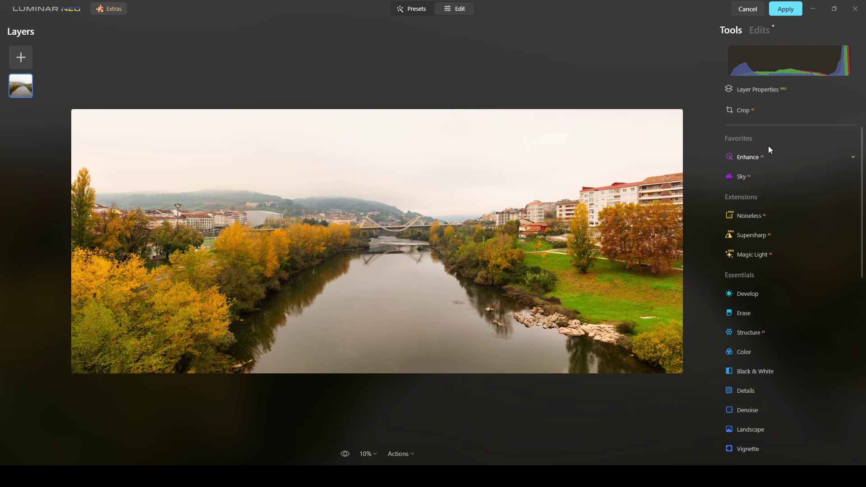
In Sky AI's Sky Selection, choose the Dramatic Sunset 3 sky from All Skies.
{"action": "left_click", "coordinate": [740, 177]}
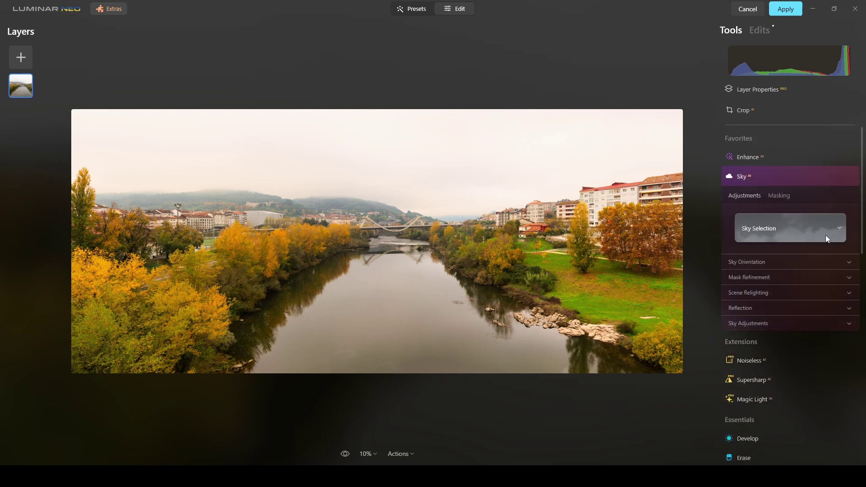
{"action": "left_click", "coordinate": [838, 228]}
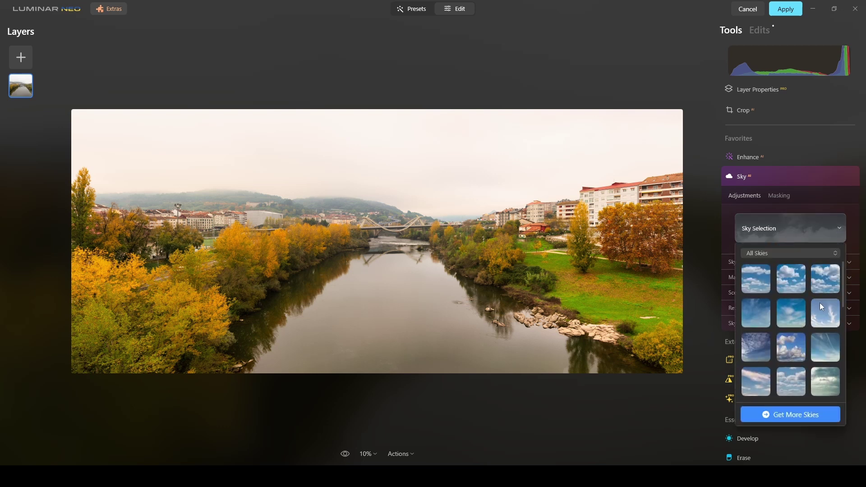
{"action": "scroll", "coordinate": [819, 302], "scroll_direction": "down", "scroll_amount": 10}
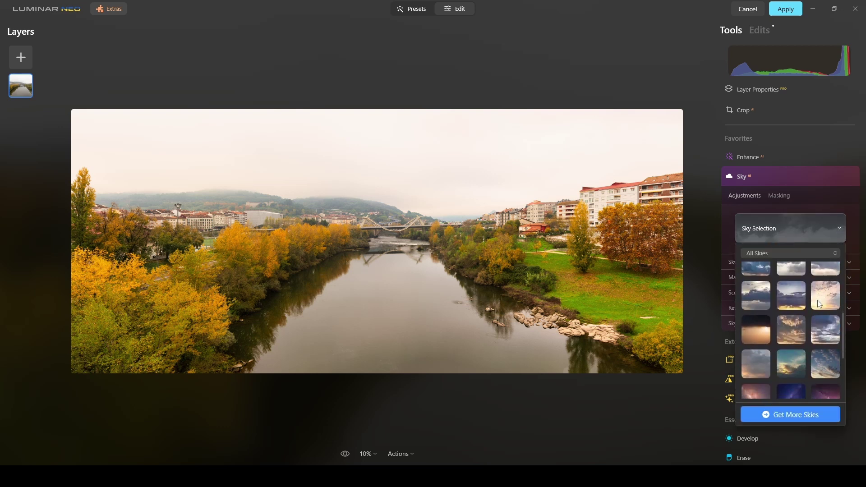
{"action": "left_click", "coordinate": [789, 321]}
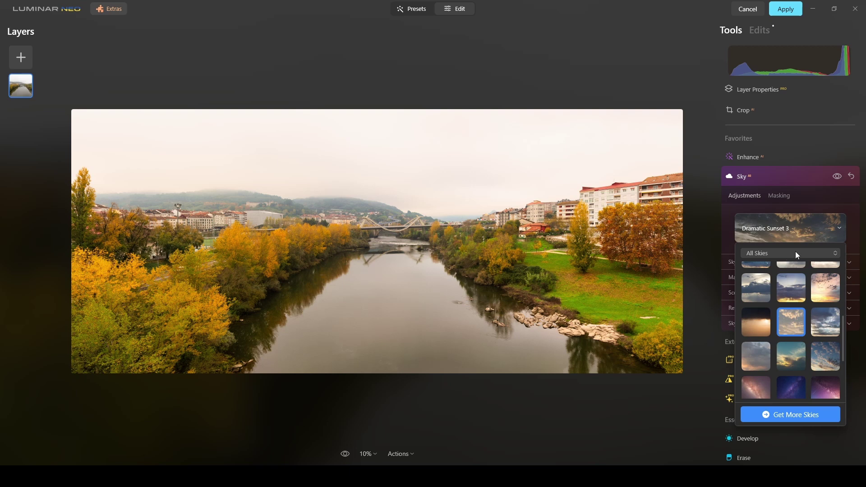
{"action": "left_click", "coordinate": [557, 94]}
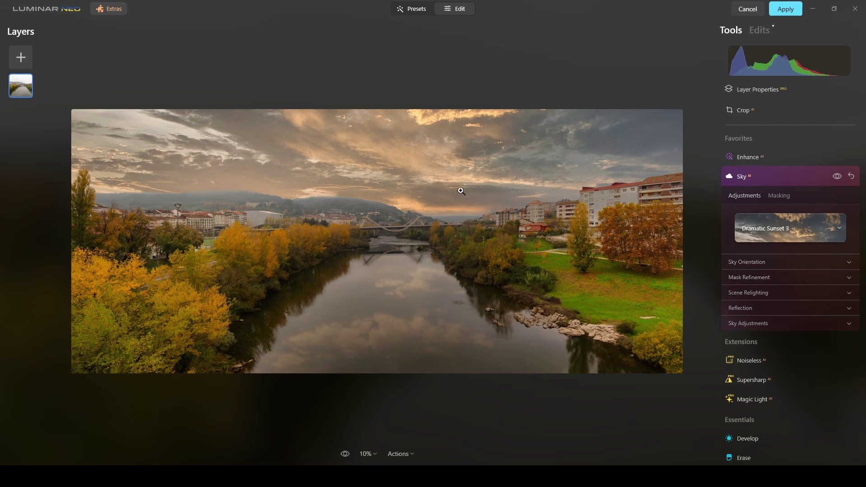
In Scene Relighting, set Relight Saturation to 55 and Relight Strength to 13.
{"action": "left_click", "coordinate": [850, 294]}
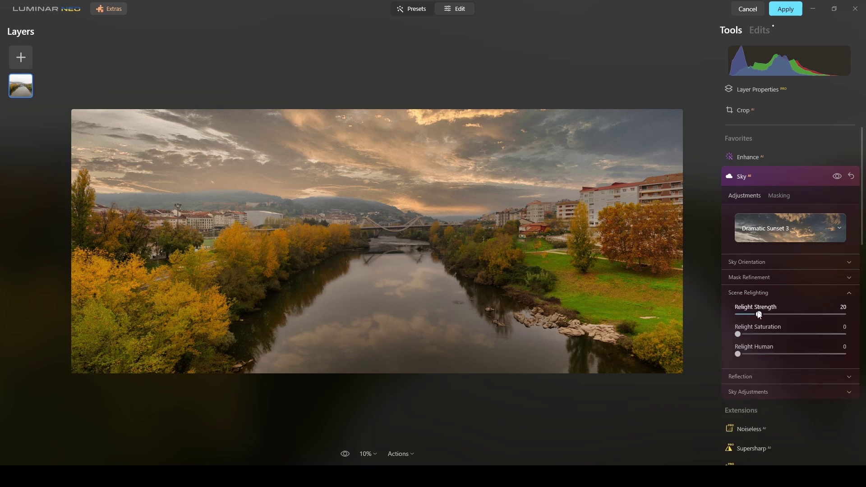
{"action": "left_click_drag", "start_coordinate": [741, 334], "coordinate": [779, 336]}
{"action": "left_click_drag", "start_coordinate": [780, 339], "coordinate": [796, 337]}
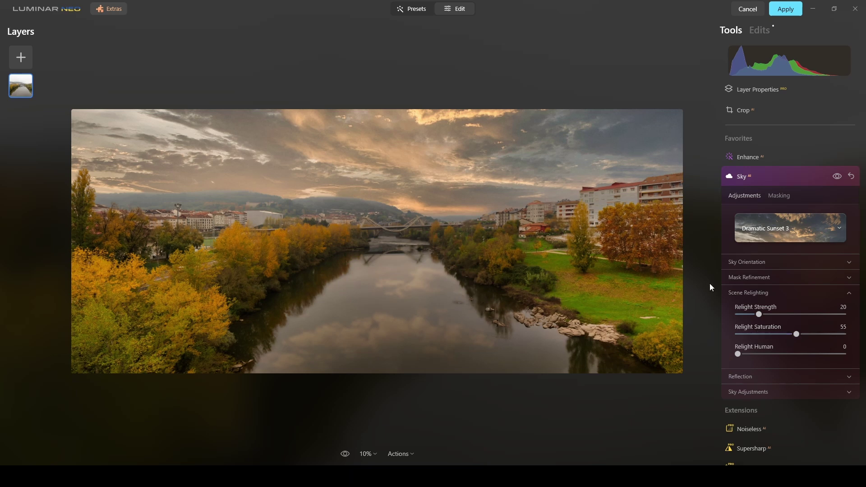
{"action": "left_click_drag", "start_coordinate": [761, 314], "coordinate": [756, 314]}
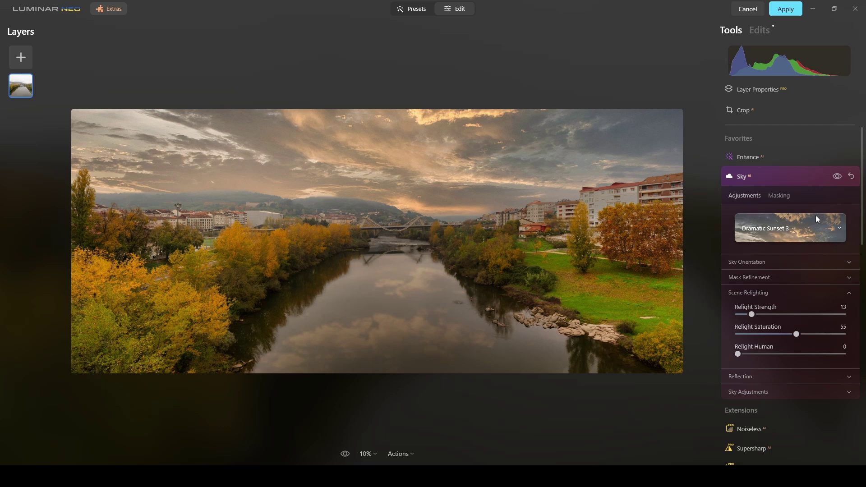
{"action": "left_click", "coordinate": [797, 177]}
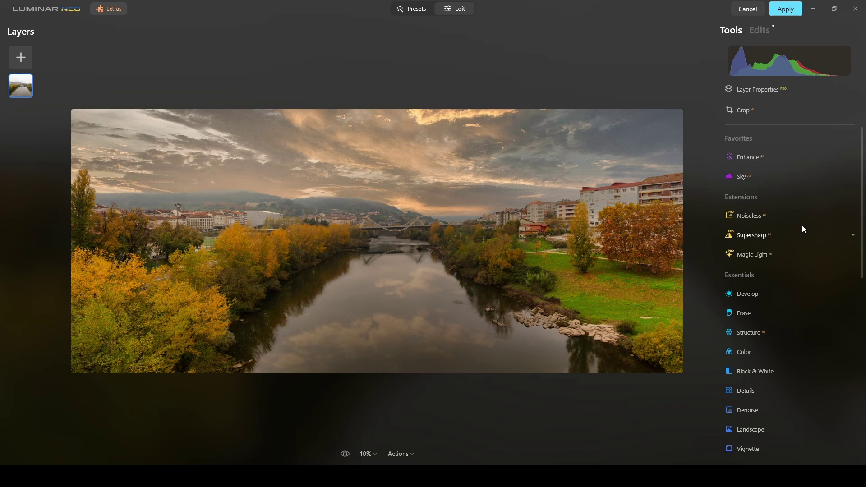
Set Essentials Structure to Amount 2 and Boost 25.
{"action": "scroll", "coordinate": [802, 229], "scroll_direction": "down", "scroll_amount": 5}
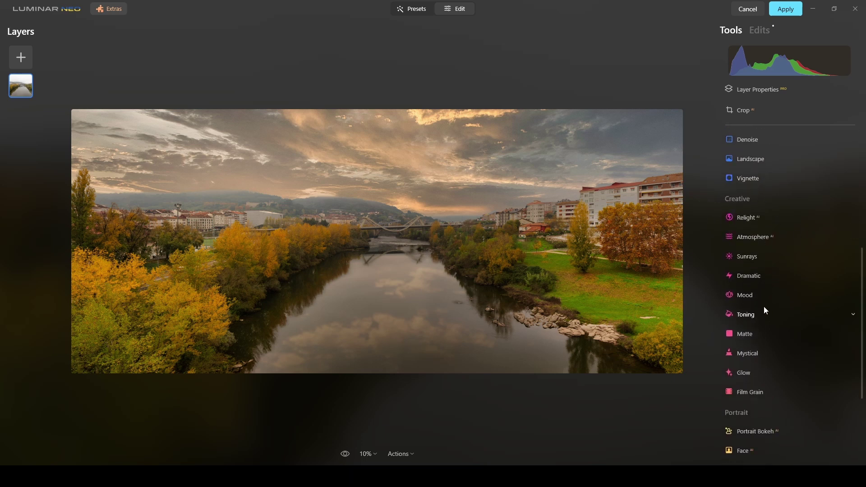
{"action": "scroll", "coordinate": [787, 321], "scroll_direction": "up", "scroll_amount": 3}
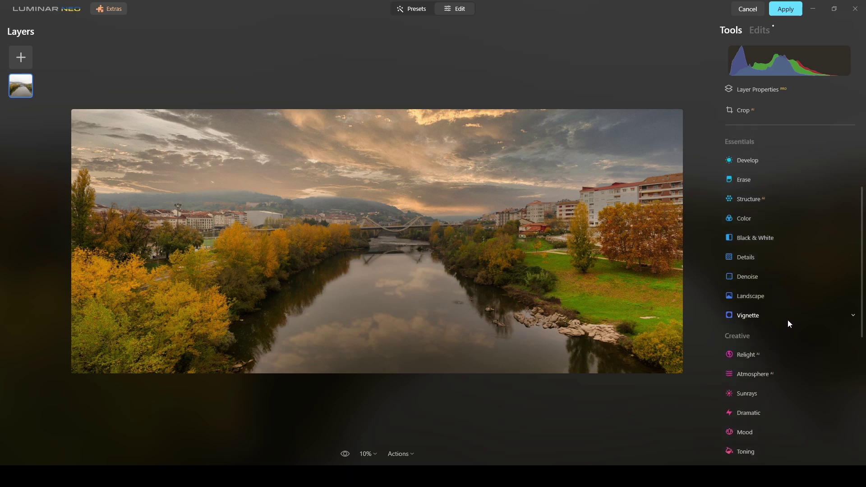
{"action": "scroll", "coordinate": [787, 320], "scroll_direction": "up", "scroll_amount": 2}
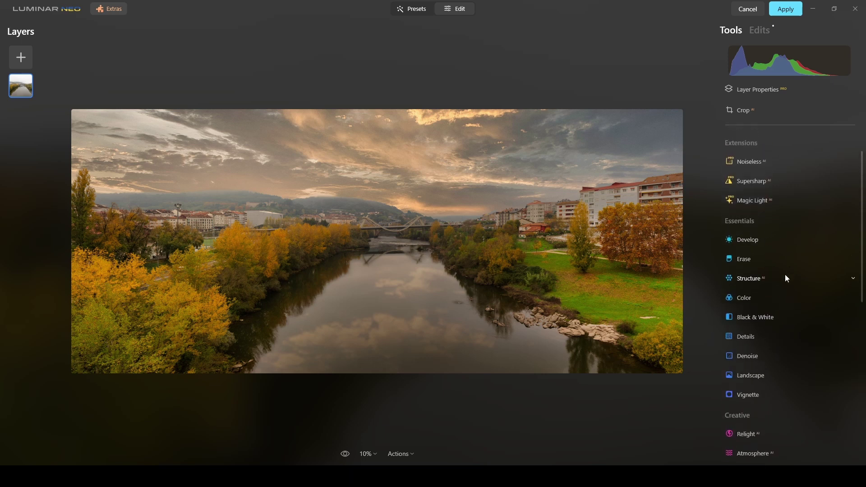
{"action": "left_click", "coordinate": [740, 283]}
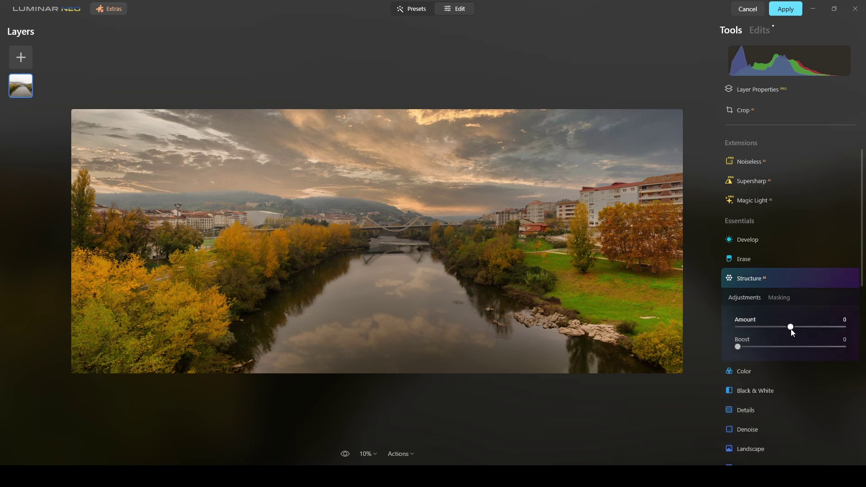
{"action": "left_click_drag", "start_coordinate": [791, 327], "coordinate": [793, 328]}
{"action": "left_click_drag", "start_coordinate": [738, 349], "coordinate": [766, 350]}
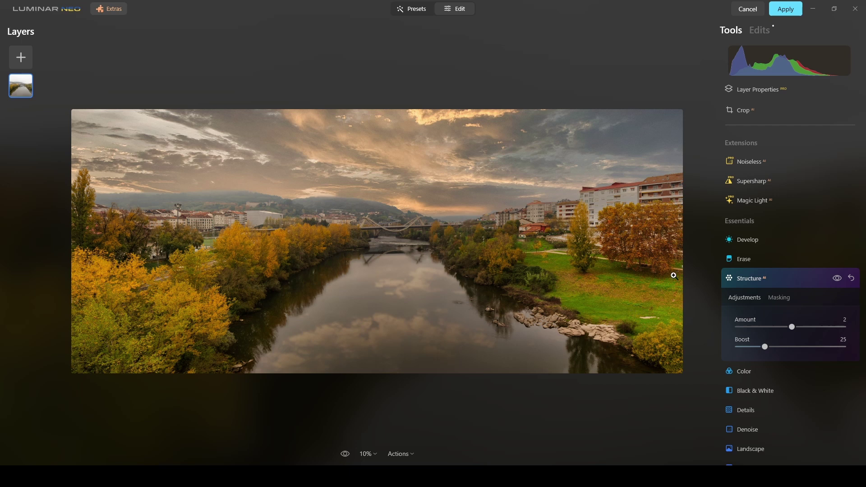
{"action": "scroll", "coordinate": [802, 278], "scroll_direction": "down", "scroll_amount": 7}
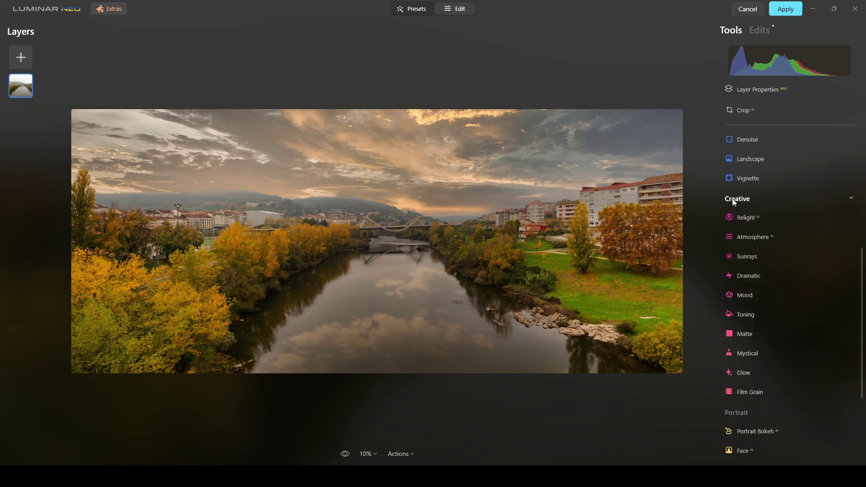
Apply the Cinematic Toning Long Beach LUT in the Mood tool.
{"action": "scroll", "coordinate": [793, 232], "scroll_direction": "down", "scroll_amount": 1}
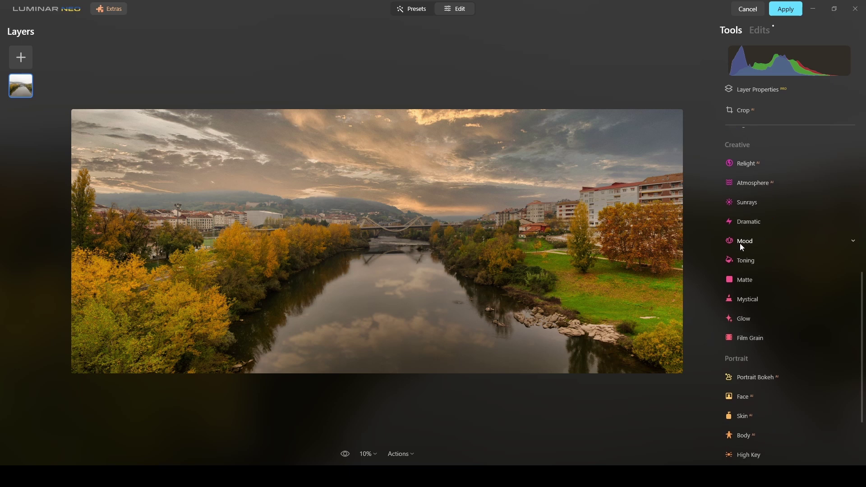
{"action": "left_click", "coordinate": [742, 242]}
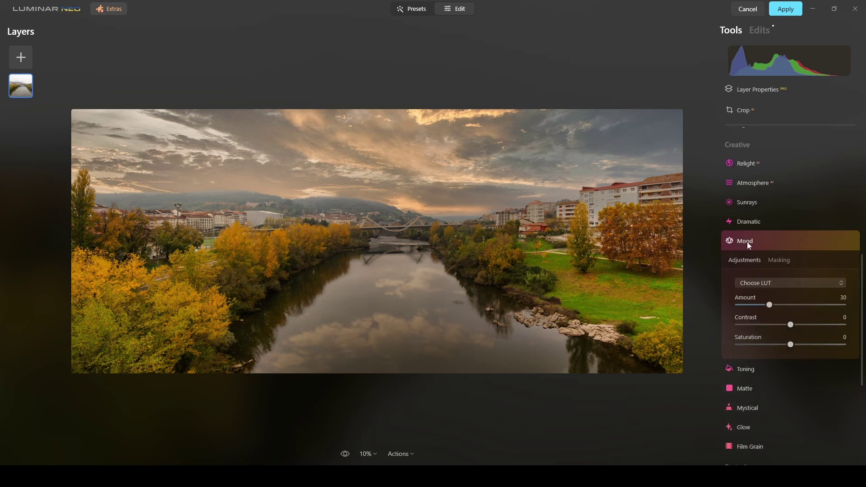
{"action": "left_click", "coordinate": [786, 282]}
{"action": "mouse_move", "coordinate": [789, 338]}
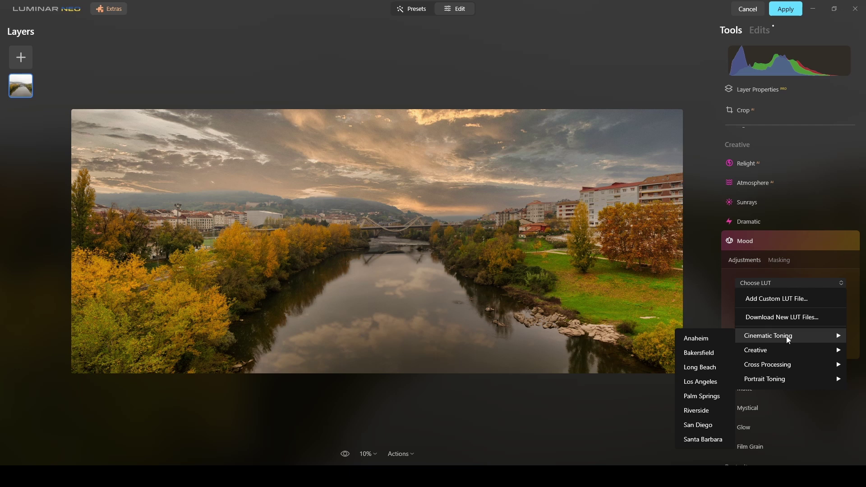
{"action": "left_click", "coordinate": [718, 367]}
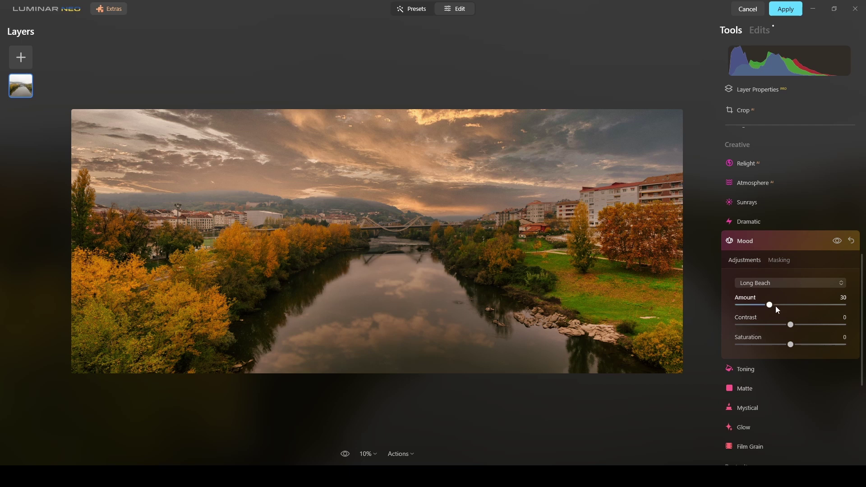
Set Mood Amount to 20 and Saturation to 5, then compare against the original.
{"action": "left_click_drag", "start_coordinate": [770, 305], "coordinate": [760, 306]}
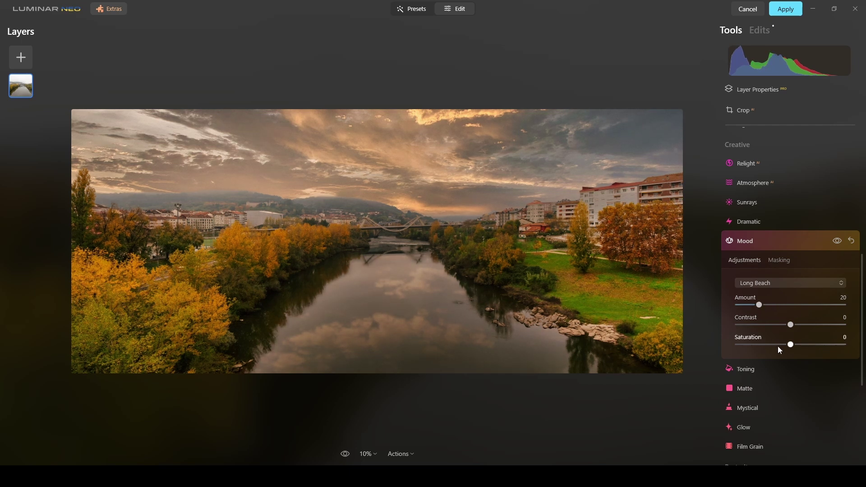
{"action": "left_click_drag", "start_coordinate": [792, 347], "coordinate": [794, 348]}
{"action": "left_click", "coordinate": [810, 244]}
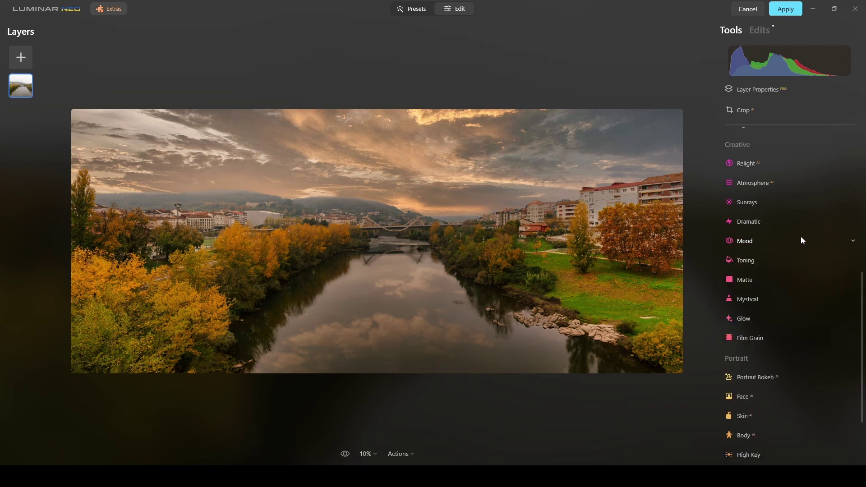
{"action": "left_click", "coordinate": [345, 454]}
{"action": "left_click", "coordinate": [345, 454]}
{"action": "scroll", "coordinate": [782, 240], "scroll_direction": "up", "scroll_amount": 1}
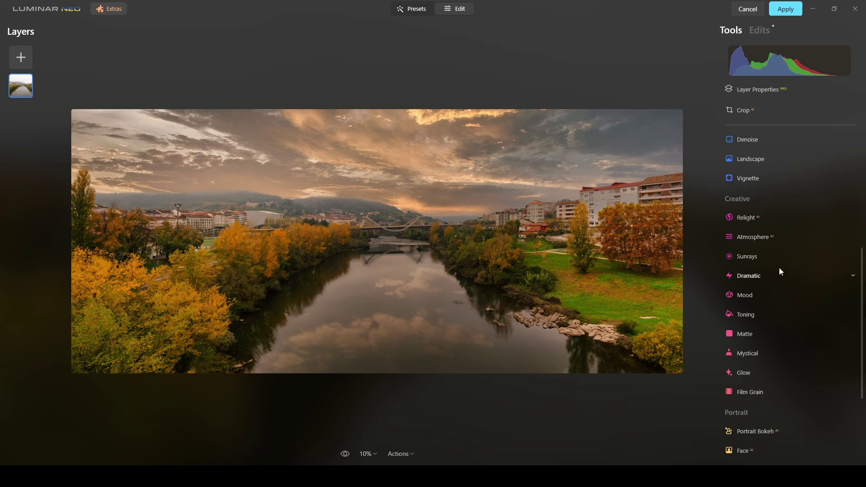
Add Sunrays with the sun centre placed on the horizon above the bridge.
{"action": "left_click", "coordinate": [747, 258]}
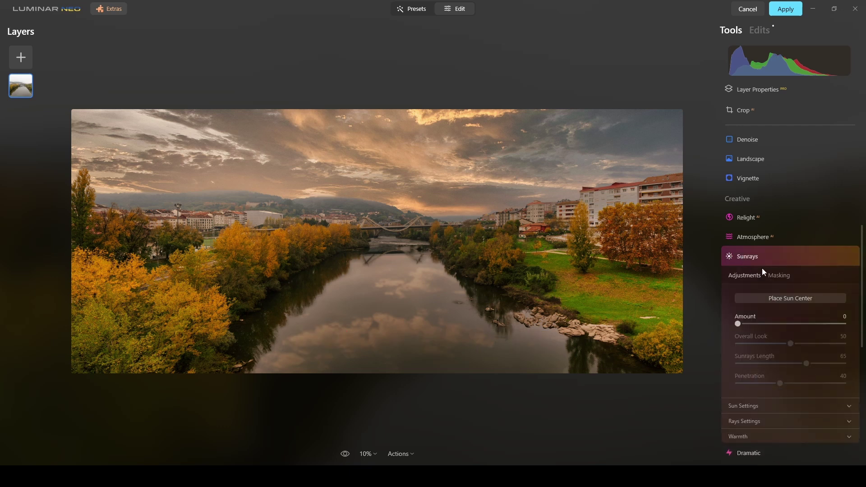
{"action": "left_click", "coordinate": [790, 299]}
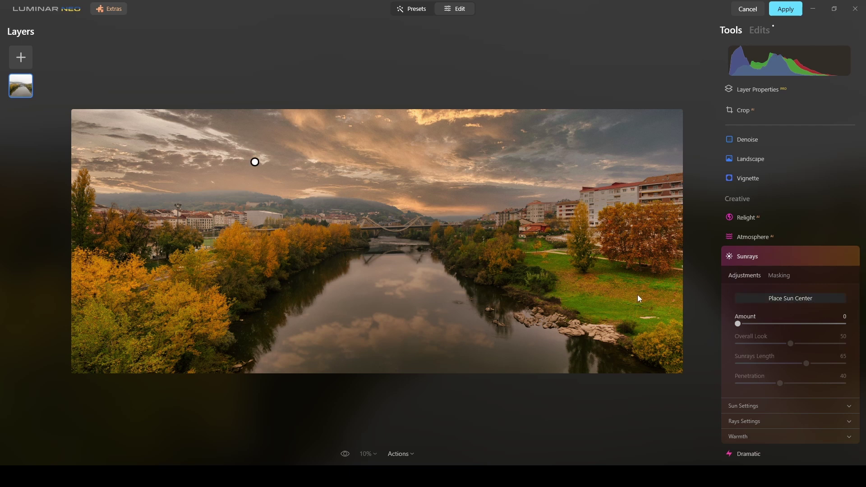
{"action": "left_click", "coordinate": [261, 164]}
{"action": "left_click", "coordinate": [409, 207]}
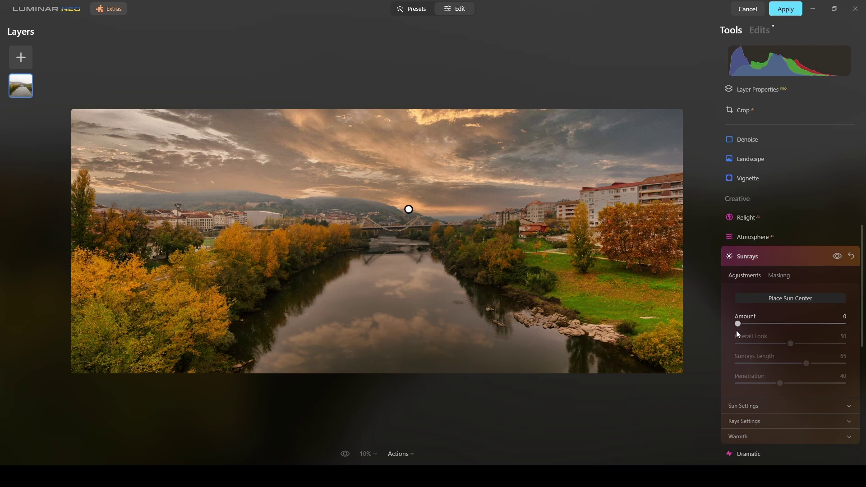
Set the sunrays Amount to 38, Overall Look to 35 and Length to 29.
{"action": "left_click_drag", "start_coordinate": [739, 324], "coordinate": [779, 329]}
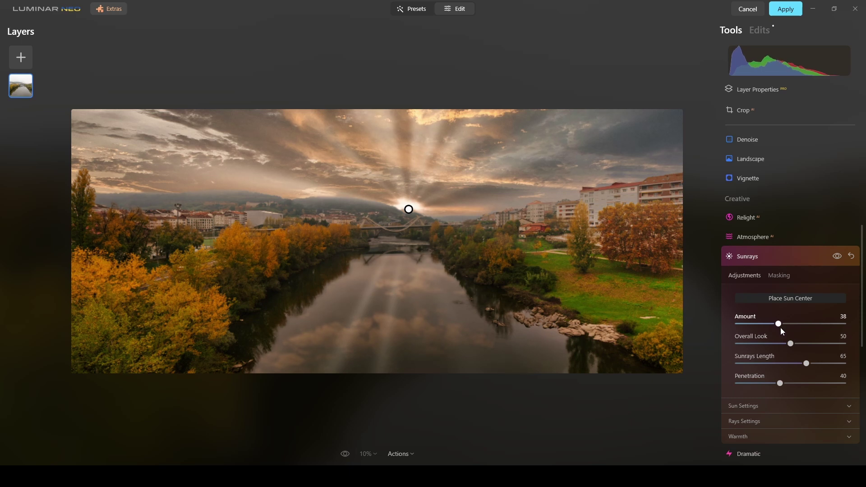
{"action": "left_click_drag", "start_coordinate": [780, 328], "coordinate": [780, 327]}
{"action": "left_click_drag", "start_coordinate": [790, 343], "coordinate": [774, 346]}
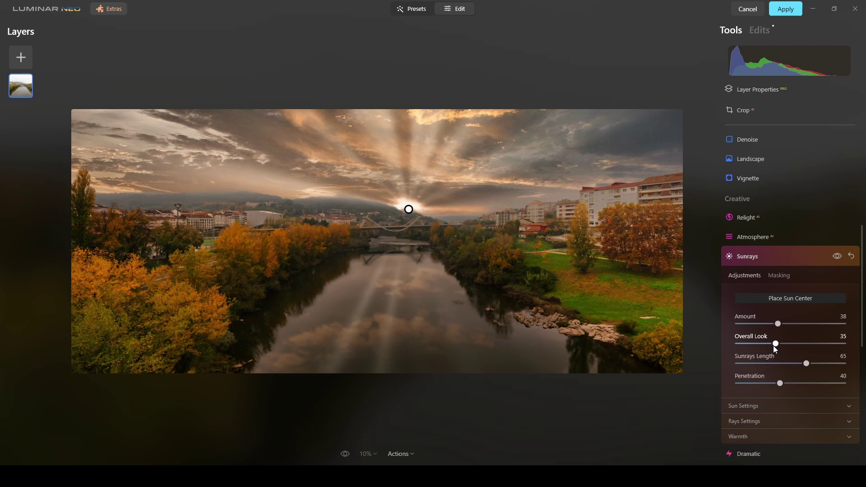
{"action": "left_click_drag", "start_coordinate": [807, 363], "coordinate": [766, 366]}
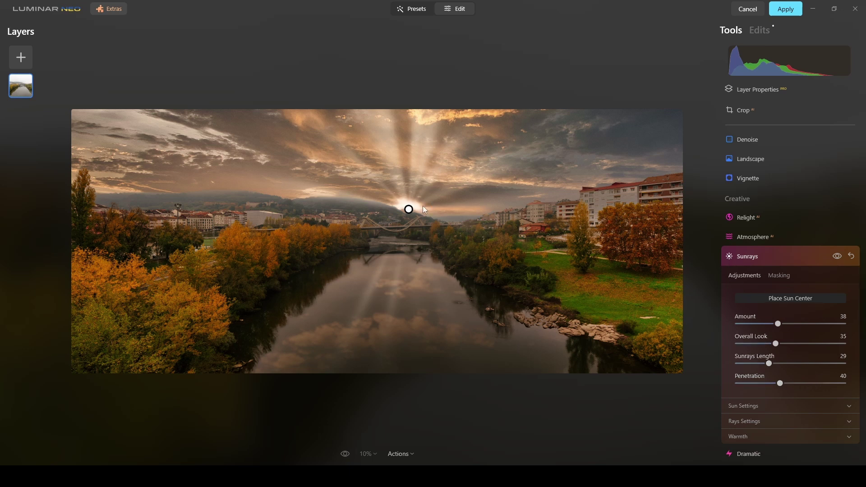
Raise the number of sunrays to 100 in the Rays settings.
{"action": "scroll", "coordinate": [830, 359], "scroll_direction": "down", "scroll_amount": 2}
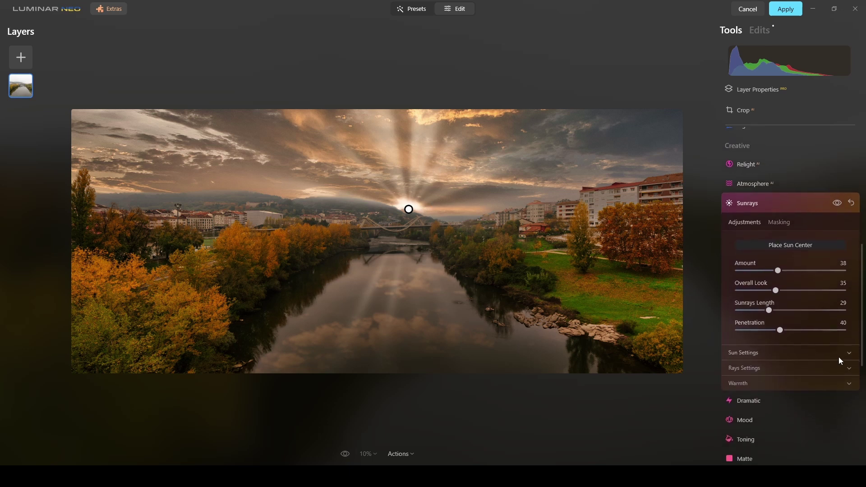
{"action": "left_click", "coordinate": [847, 353]}
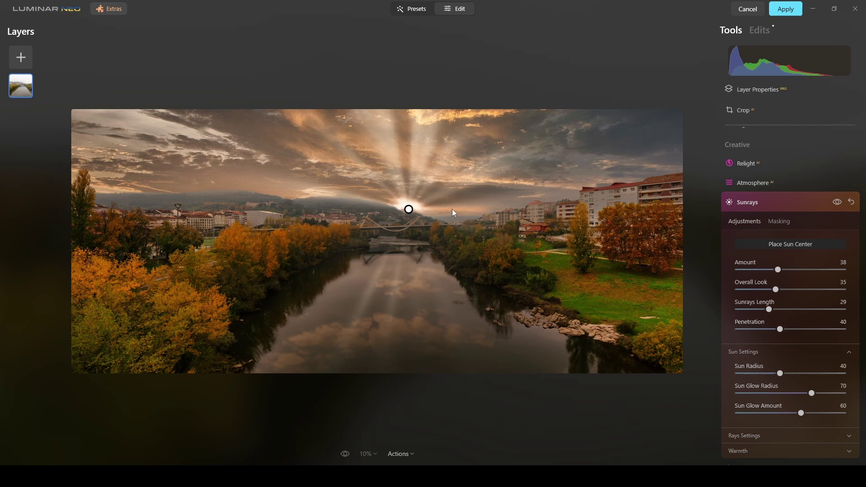
{"action": "left_click", "coordinate": [840, 353]}
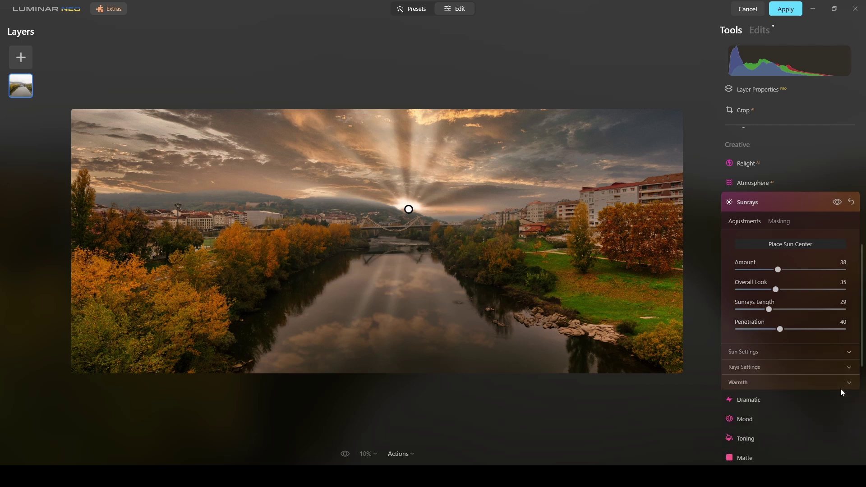
{"action": "left_click", "coordinate": [849, 367]}
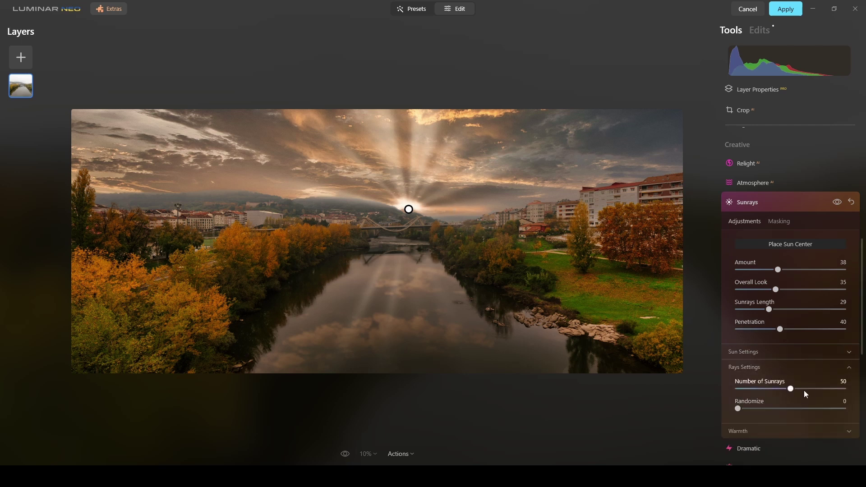
{"action": "left_click_drag", "start_coordinate": [788, 392], "coordinate": [847, 389]}
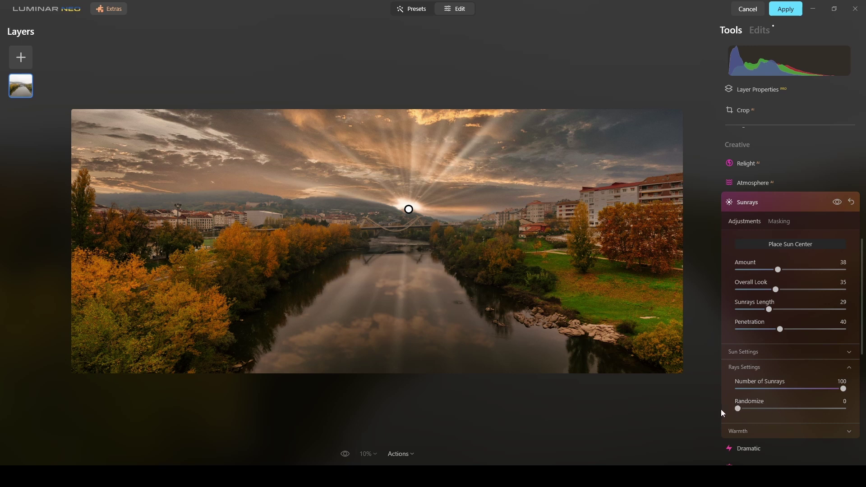
{"action": "left_click", "coordinate": [850, 367]}
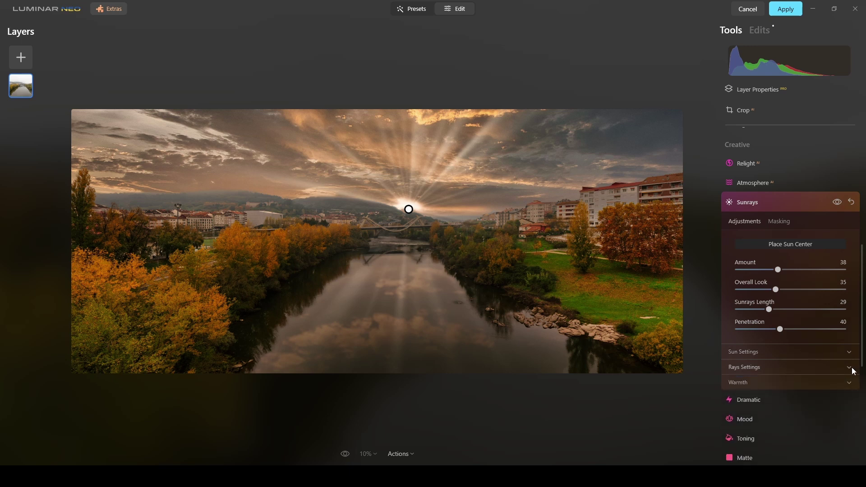
Set Sun Warmth to 100, sunrays warmth to 86, and Amount to 44.
{"action": "left_click", "coordinate": [843, 382]}
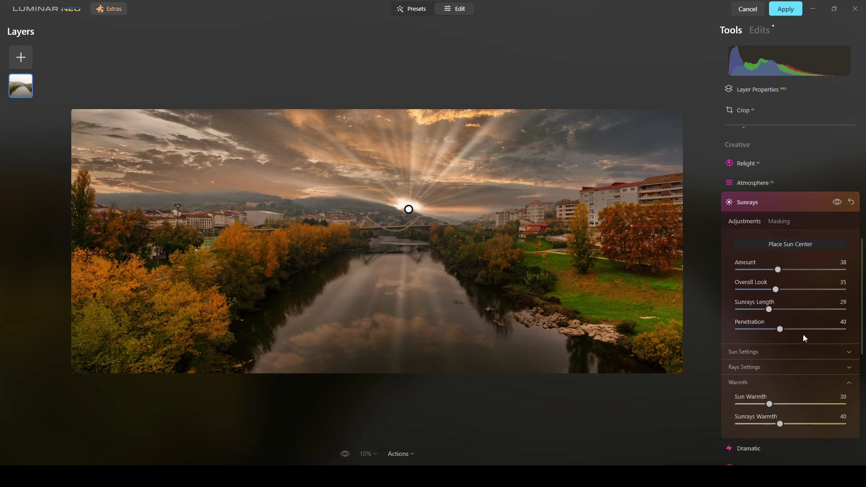
{"action": "scroll", "coordinate": [775, 377], "scroll_direction": "down", "scroll_amount": 1}
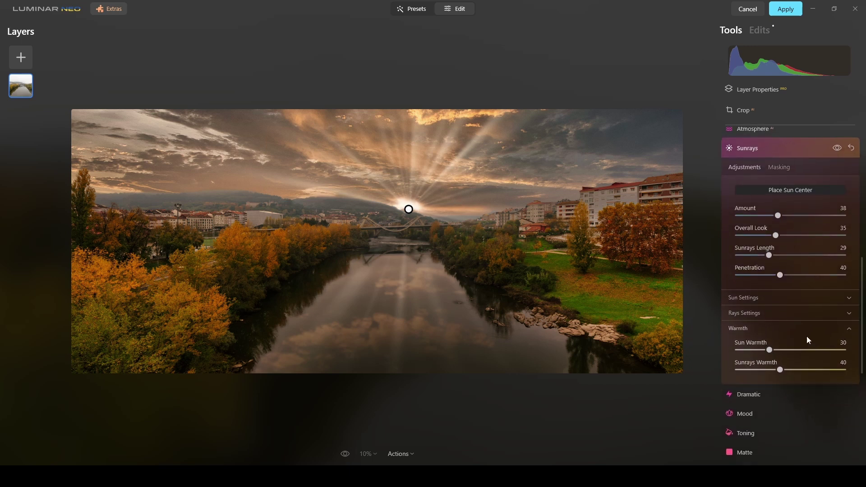
{"action": "left_click_drag", "start_coordinate": [770, 350], "coordinate": [844, 350]}
{"action": "left_click_drag", "start_coordinate": [780, 370], "coordinate": [831, 374]}
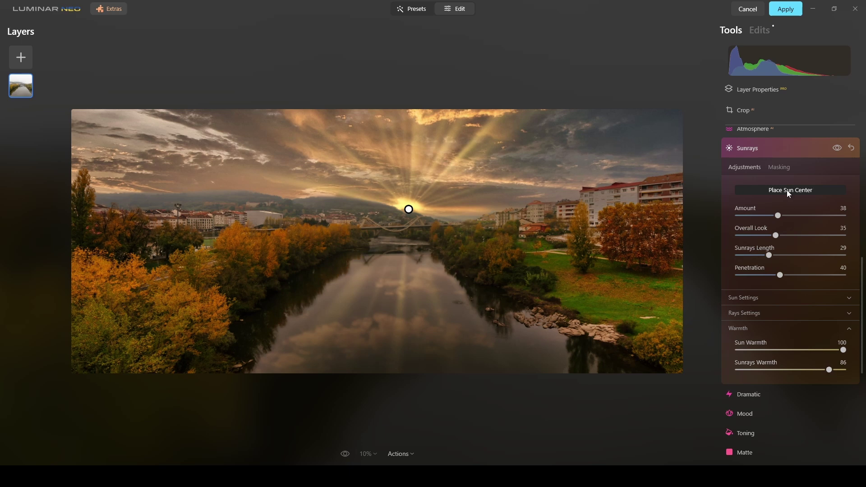
{"action": "left_click_drag", "start_coordinate": [778, 216], "coordinate": [787, 219]}
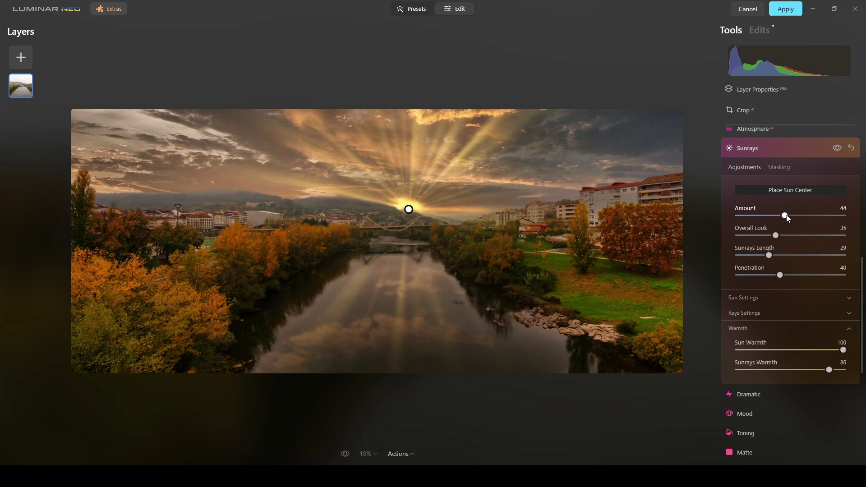
Compare the sunrays on and off, and nudge the sun centre slightly into position.
{"action": "left_click", "coordinate": [837, 148]}
{"action": "left_click", "coordinate": [837, 149]}
{"action": "left_click", "coordinate": [837, 149]}
{"action": "left_click", "coordinate": [837, 150]}
{"action": "left_click", "coordinate": [838, 150]}
{"action": "left_click", "coordinate": [837, 149]}
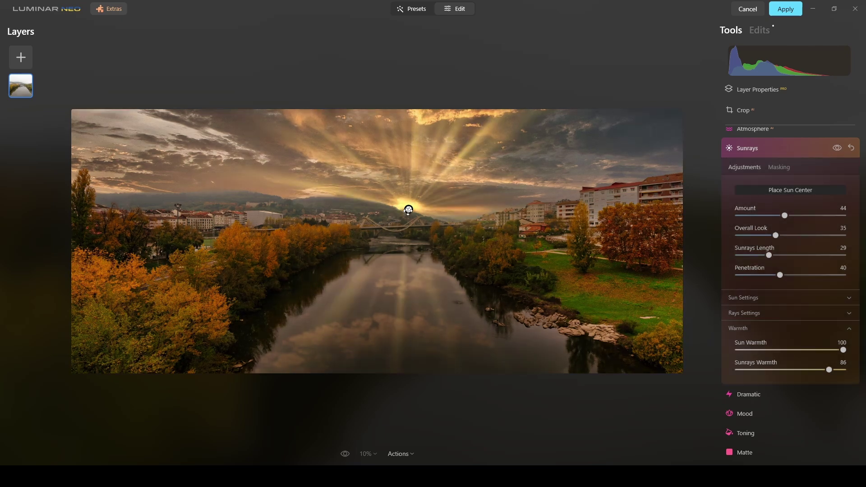
{"action": "left_click_drag", "start_coordinate": [408, 210], "coordinate": [409, 212]}
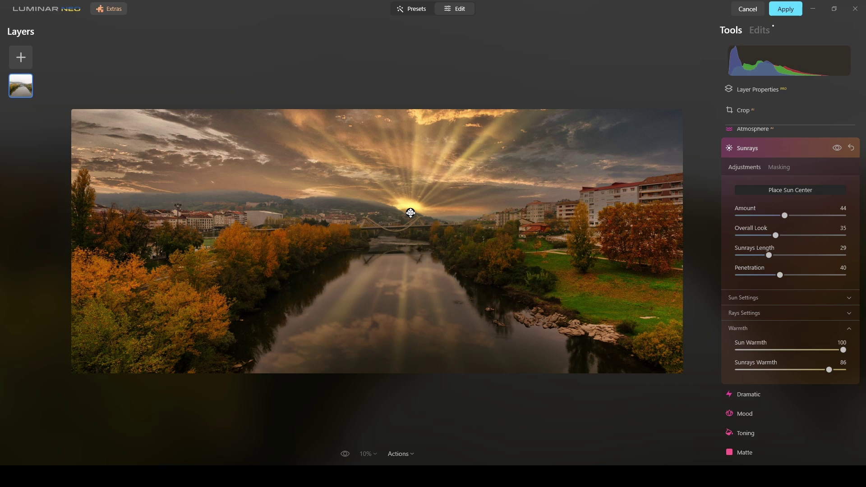
{"action": "left_click", "coordinate": [783, 144]}
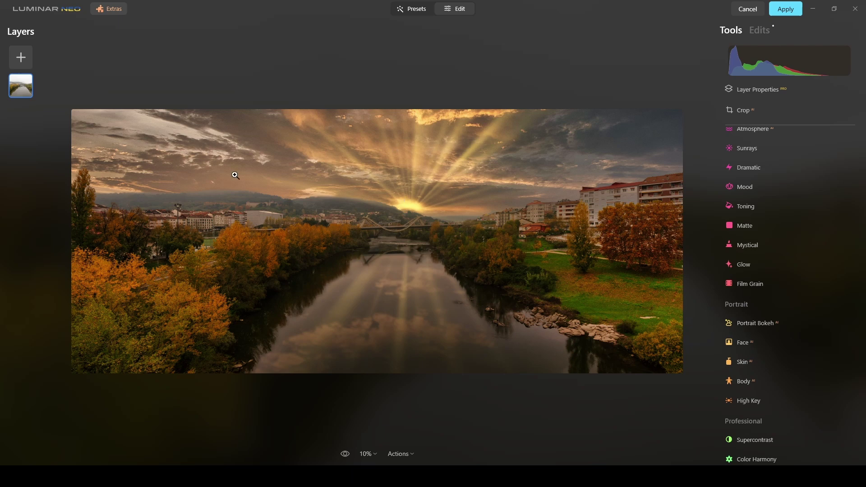
Add a Develop linear gradient mask rising from the photo's bottom edge over the foreground river.
{"action": "scroll", "coordinate": [784, 223], "scroll_direction": "up", "scroll_amount": 3}
{"action": "scroll", "coordinate": [784, 223], "scroll_direction": "up", "scroll_amount": 6}
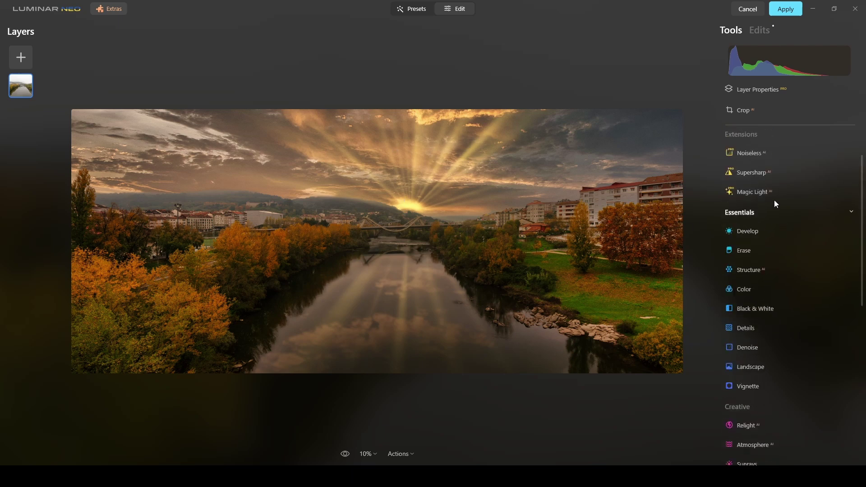
{"action": "key", "text": "ctrl+plus"}
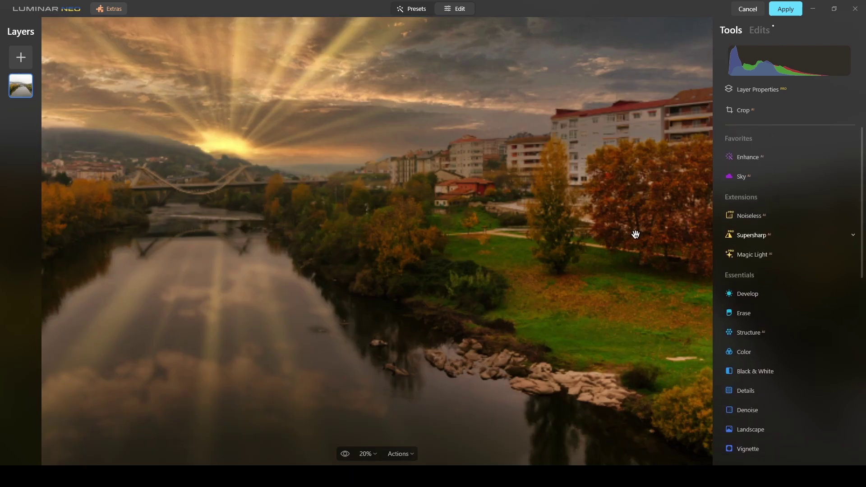
{"action": "key", "text": "ctrl+minus"}
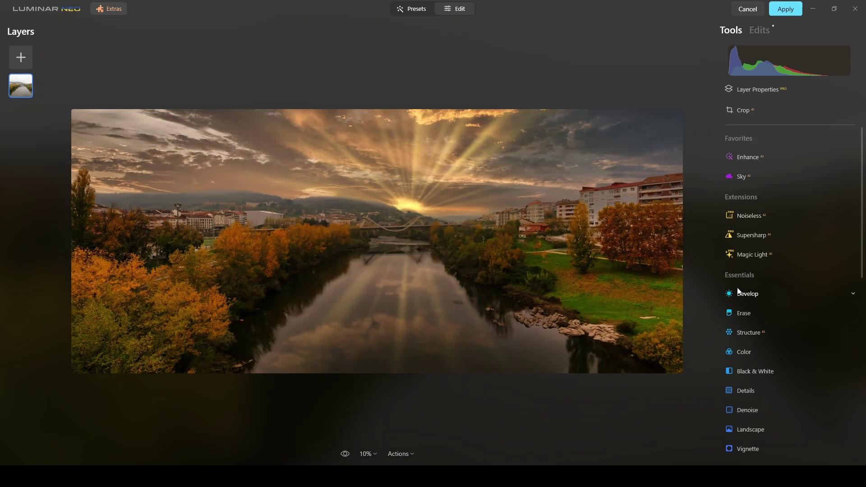
{"action": "left_click", "coordinate": [767, 293]}
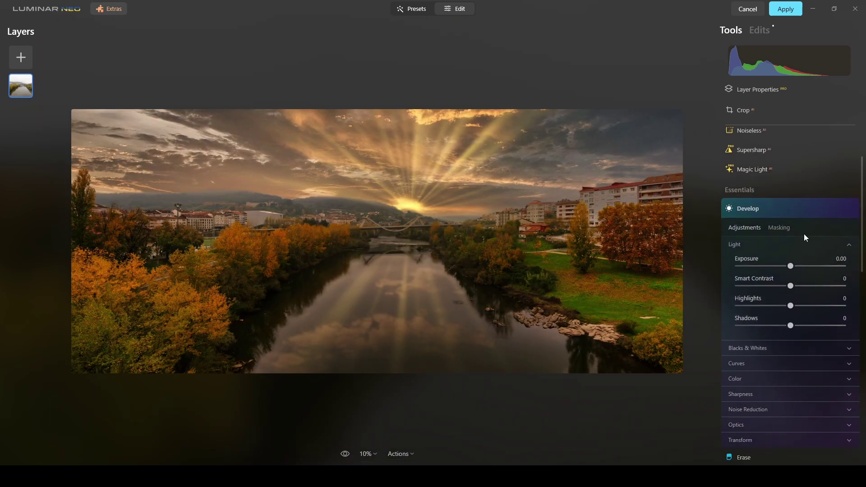
{"action": "left_click", "coordinate": [778, 231]}
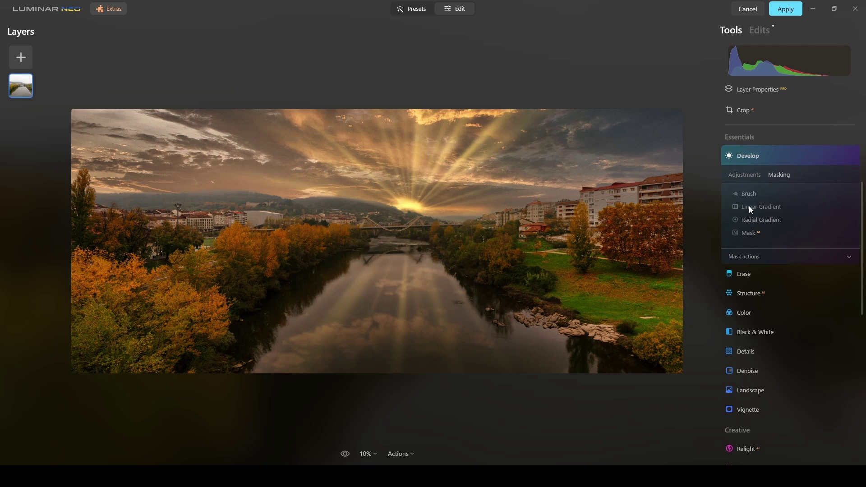
{"action": "left_click", "coordinate": [750, 208]}
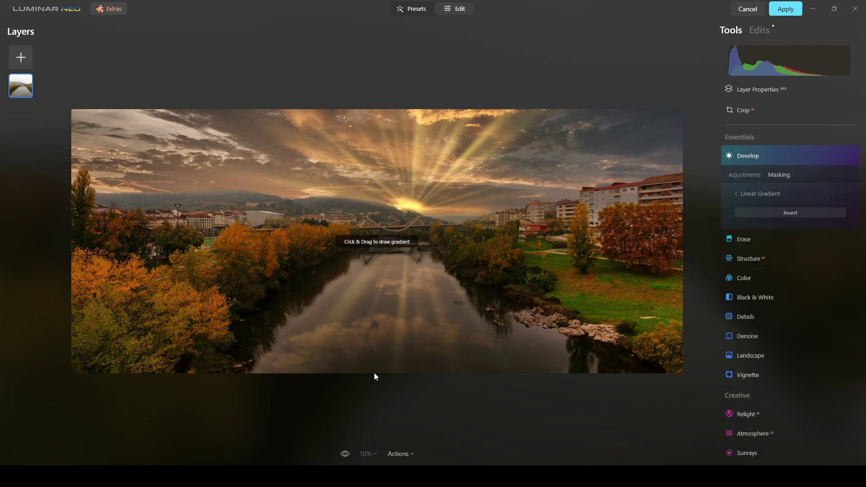
{"action": "left_click_drag", "start_coordinate": [375, 373], "coordinate": [374, 272]}
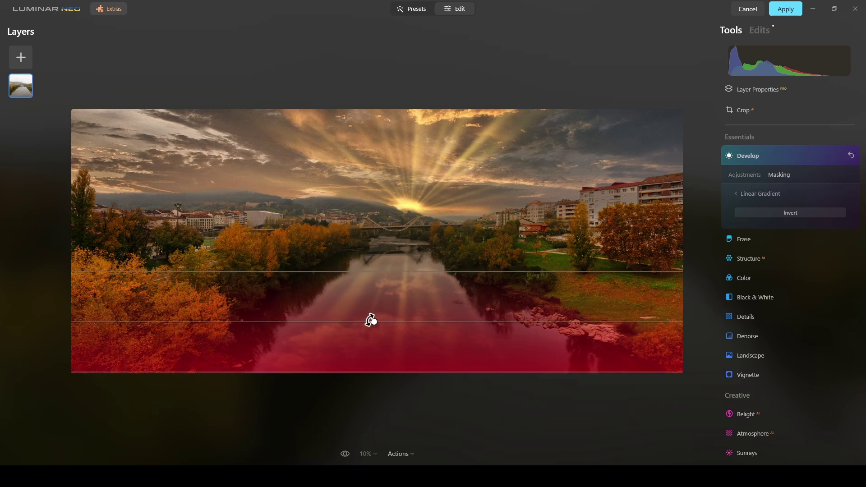
{"action": "left_click_drag", "start_coordinate": [374, 319], "coordinate": [376, 323]}
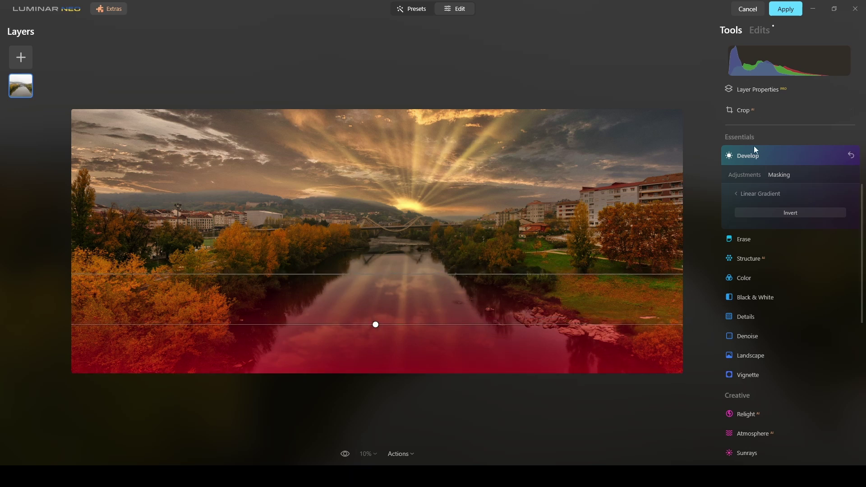
Lower exposure to -1.15 in the mask and add a second gradient down from the sky's top.
{"action": "left_click", "coordinate": [738, 173]}
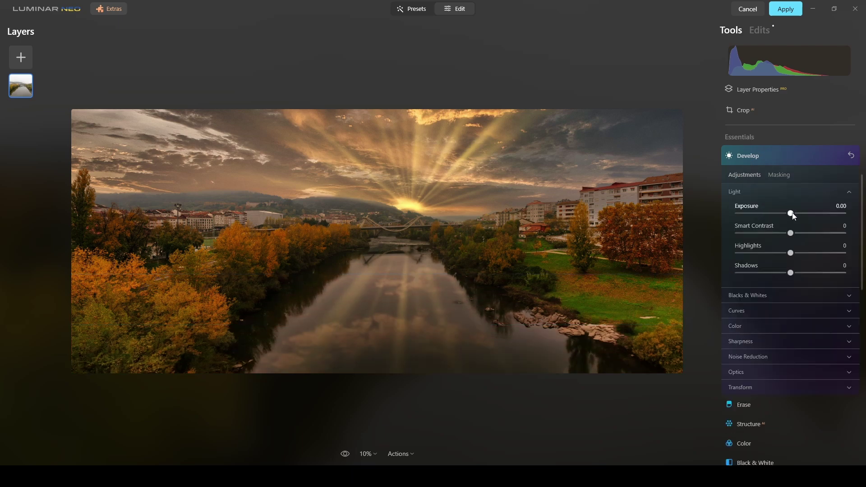
{"action": "left_click_drag", "start_coordinate": [794, 211], "coordinate": [779, 215]}
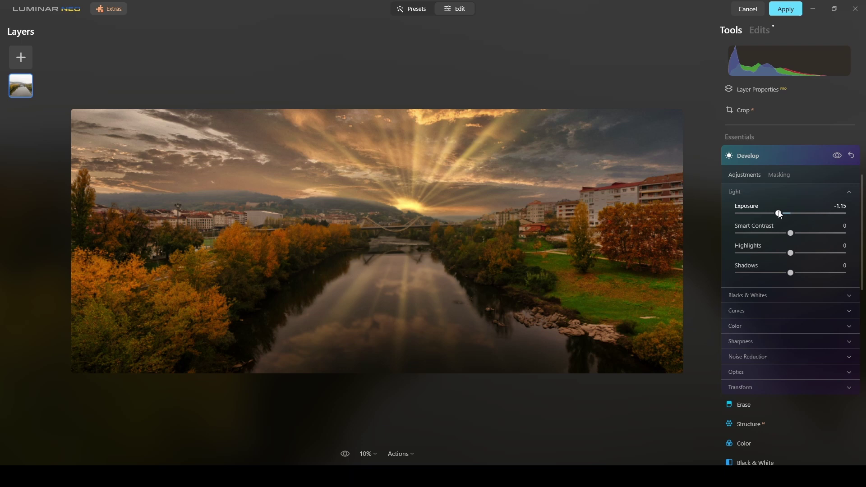
{"action": "left_click", "coordinate": [780, 173]}
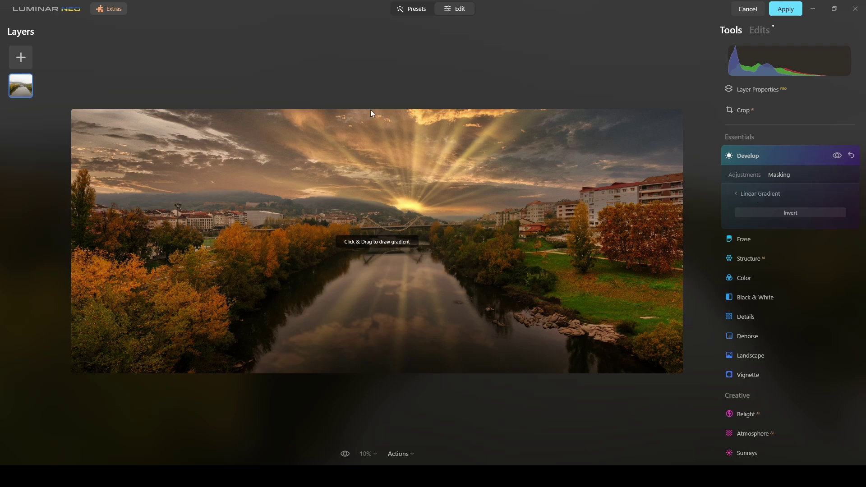
{"action": "left_click_drag", "start_coordinate": [377, 111], "coordinate": [378, 196]}
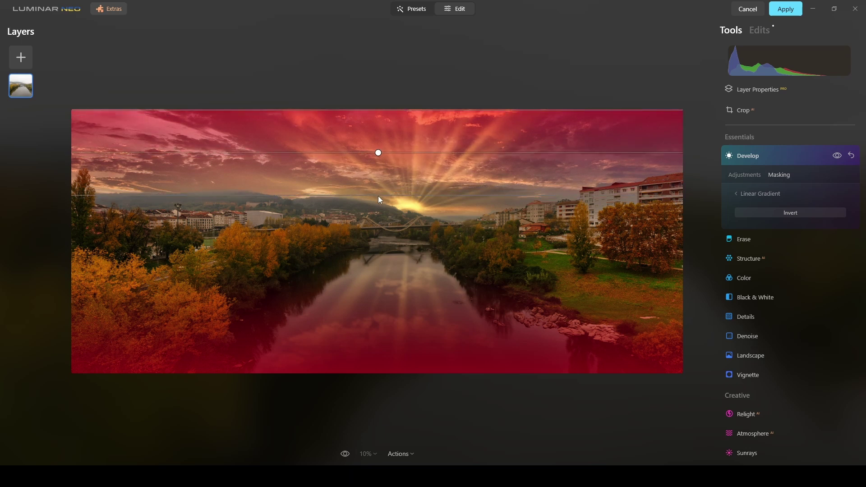
{"action": "left_click_drag", "start_coordinate": [379, 152], "coordinate": [386, 153]}
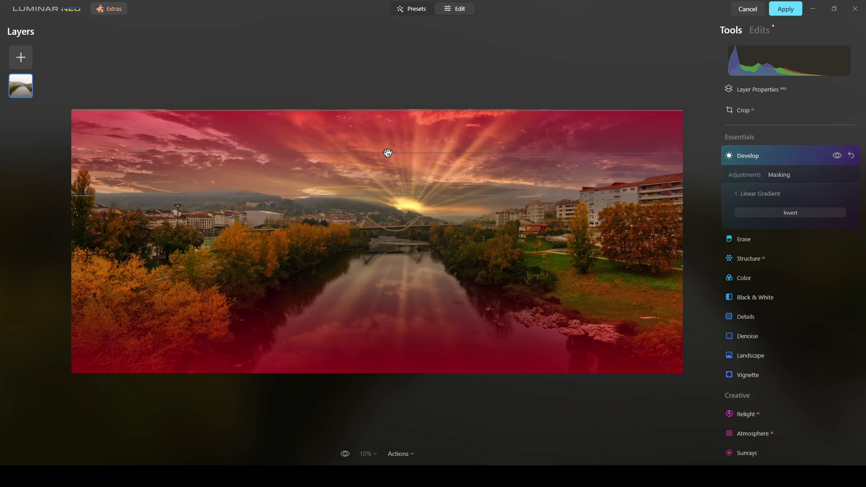
{"action": "left_click", "coordinate": [748, 174]}
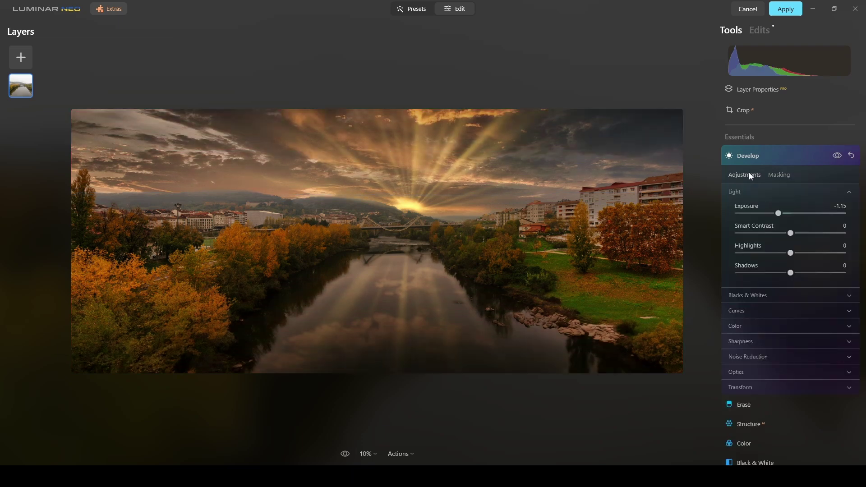
{"action": "left_click", "coordinate": [837, 155]}
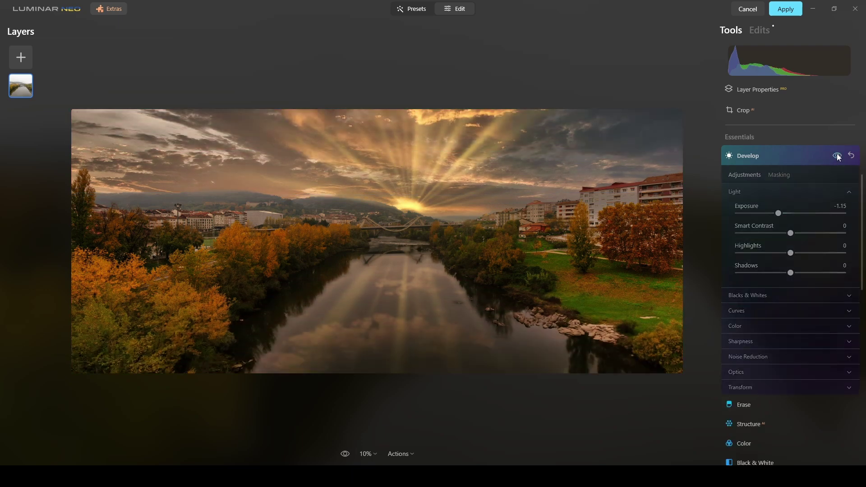
{"action": "left_click", "coordinate": [836, 155]}
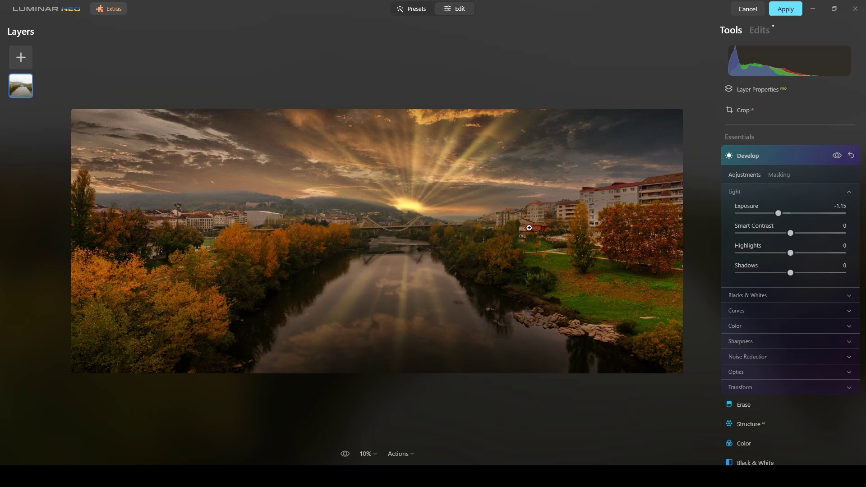
Apply the edits to Lightroom Classic, replacing IMG_7146-2.tif, then compare it with IMG_7146.tif.
{"action": "left_click", "coordinate": [801, 157]}
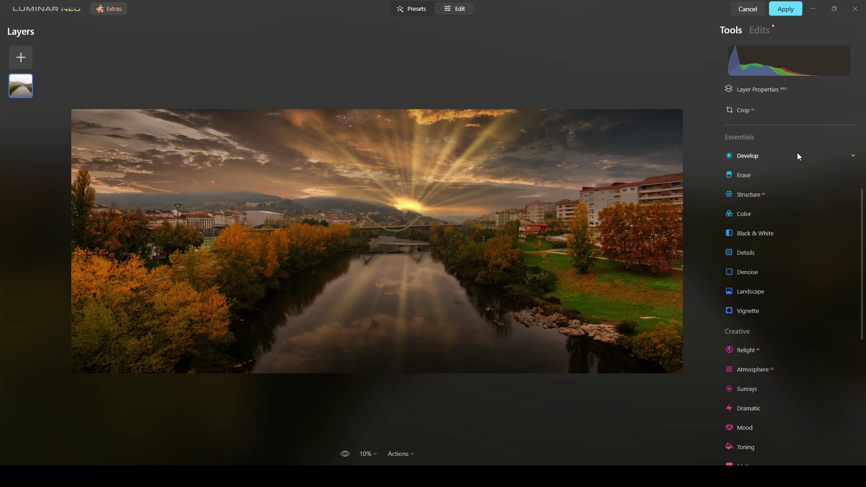
{"action": "left_click", "coordinate": [788, 12]}
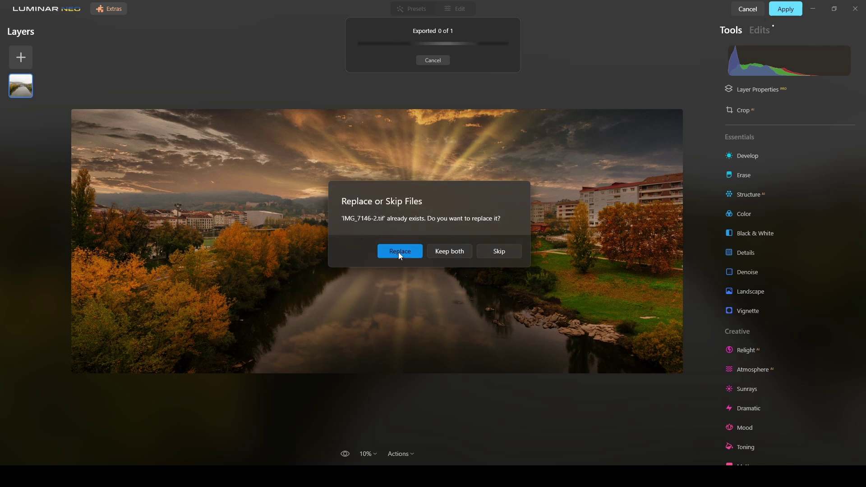
{"action": "left_click", "coordinate": [400, 252]}
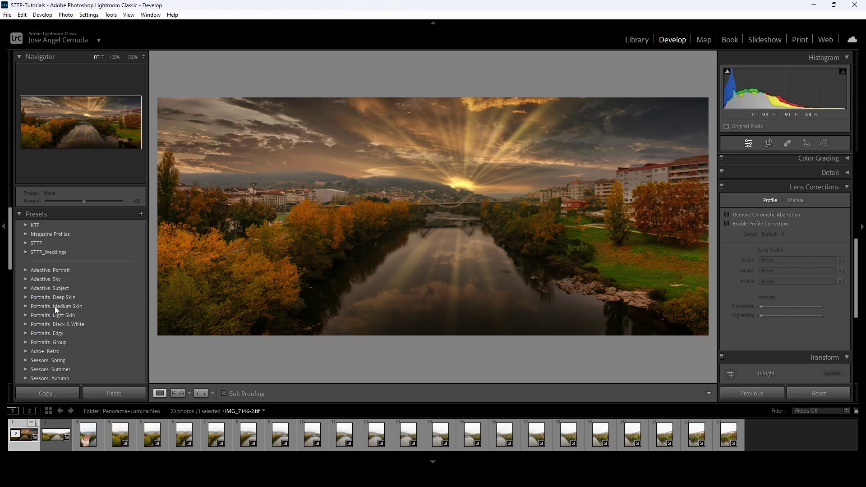
{"action": "left_click", "coordinate": [58, 443]}
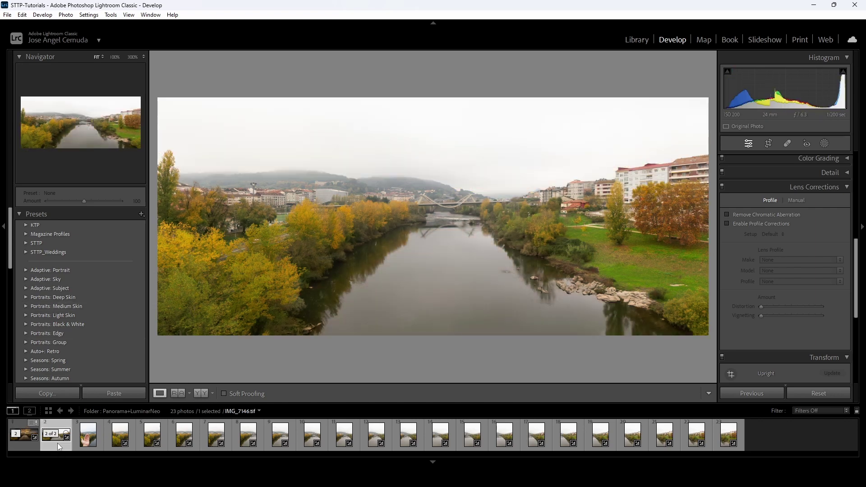
{"action": "left_click", "coordinate": [25, 436]}
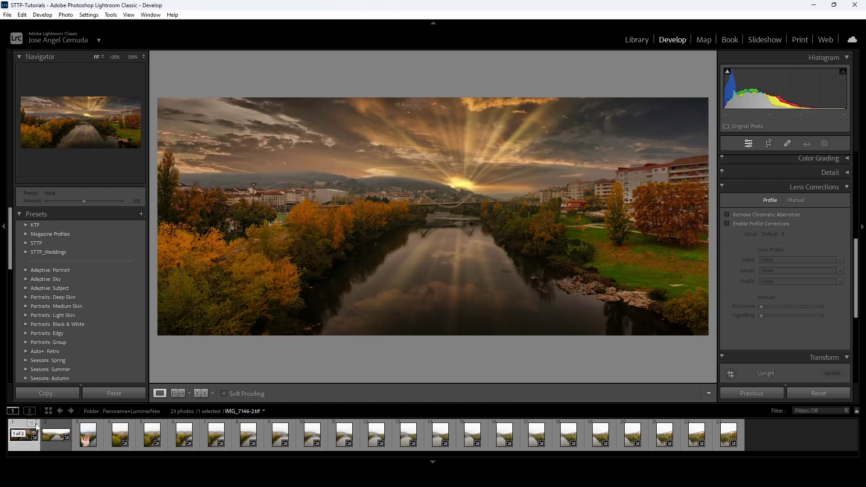